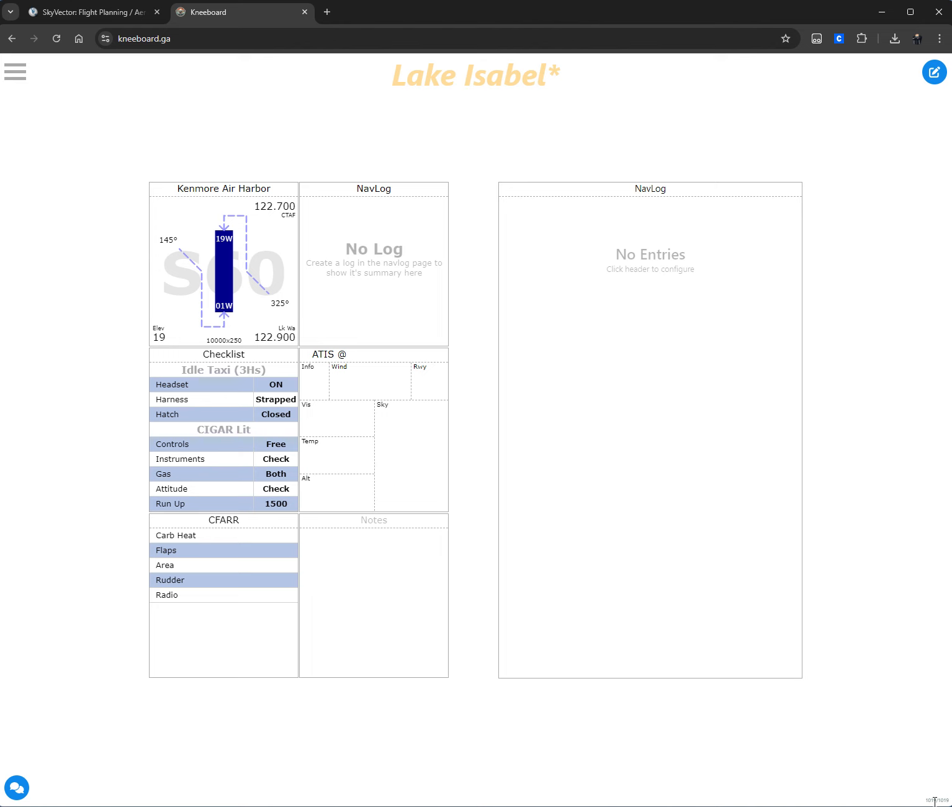
Switch to SkyVector and view the Garmin .fpl export option for the Kenmore Air Harbor flight plan
left_click(121, 13)
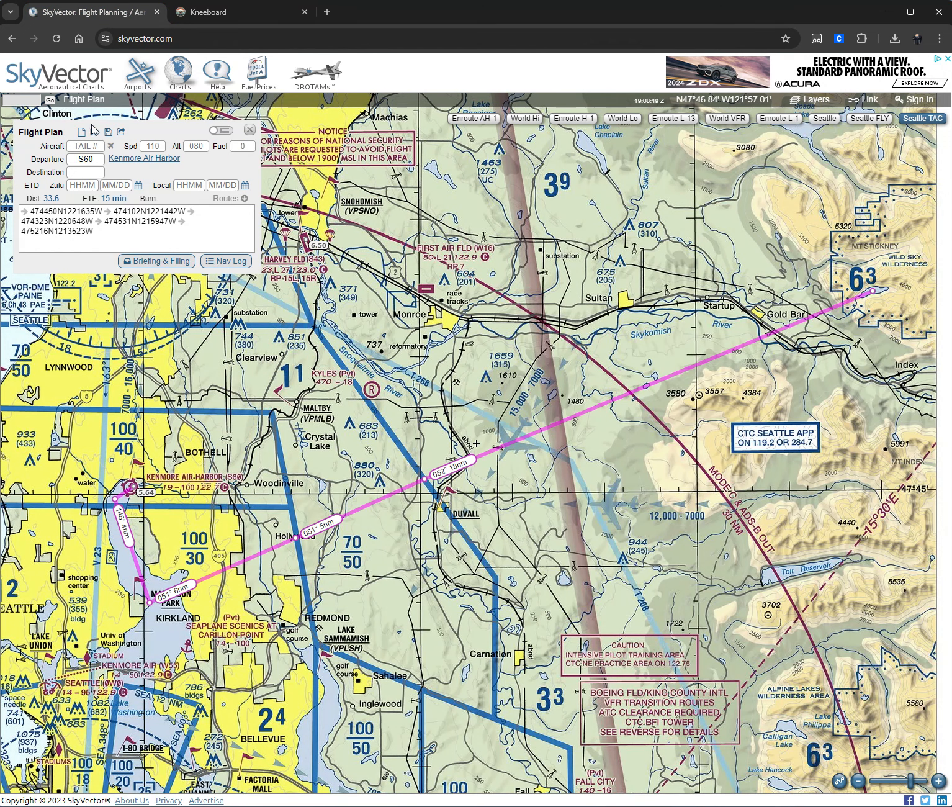
left_click(121, 132)
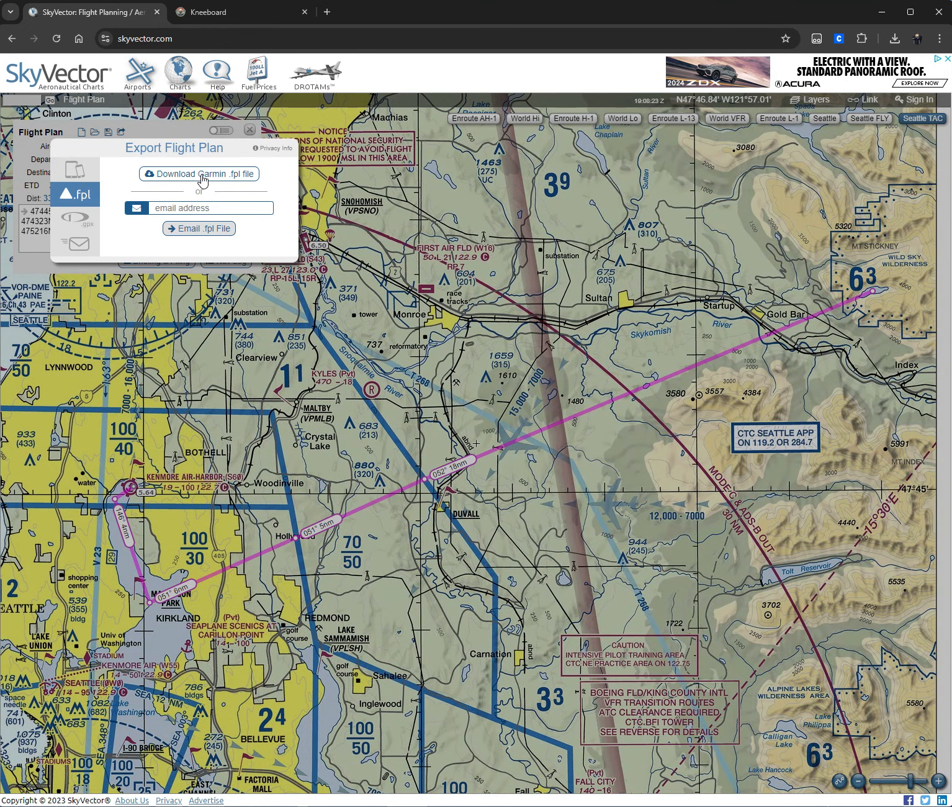
left_click(178, 126)
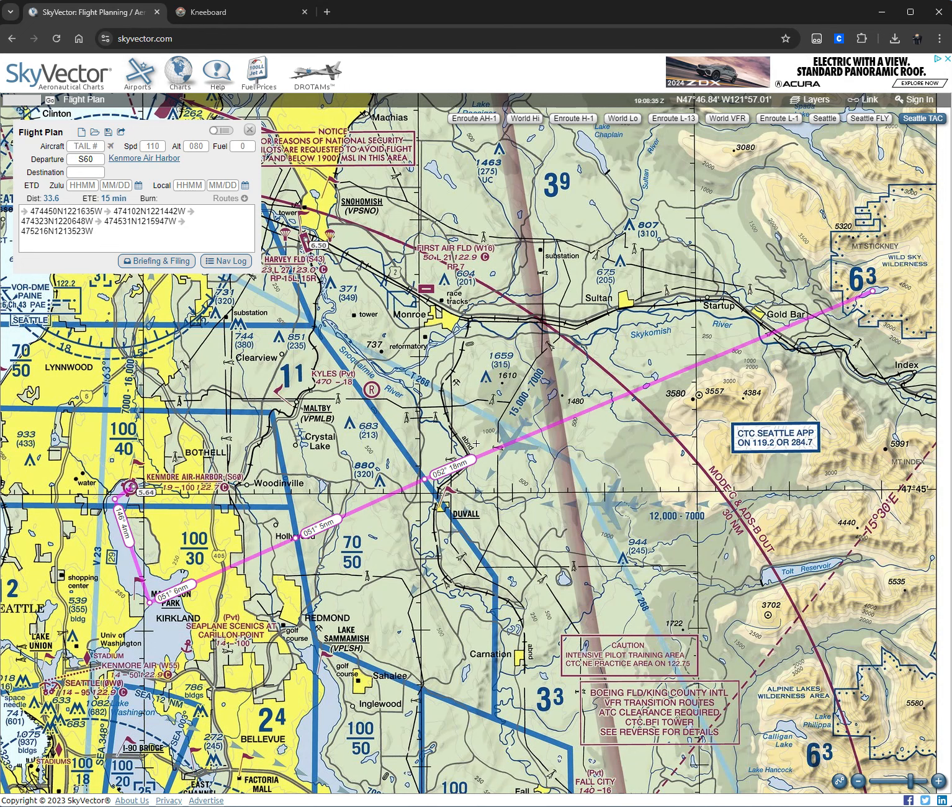
Switch to Kneeboard and upload the flight plan file Isabel.fpl into the empty full-page NavLog
left_click(240, 14)
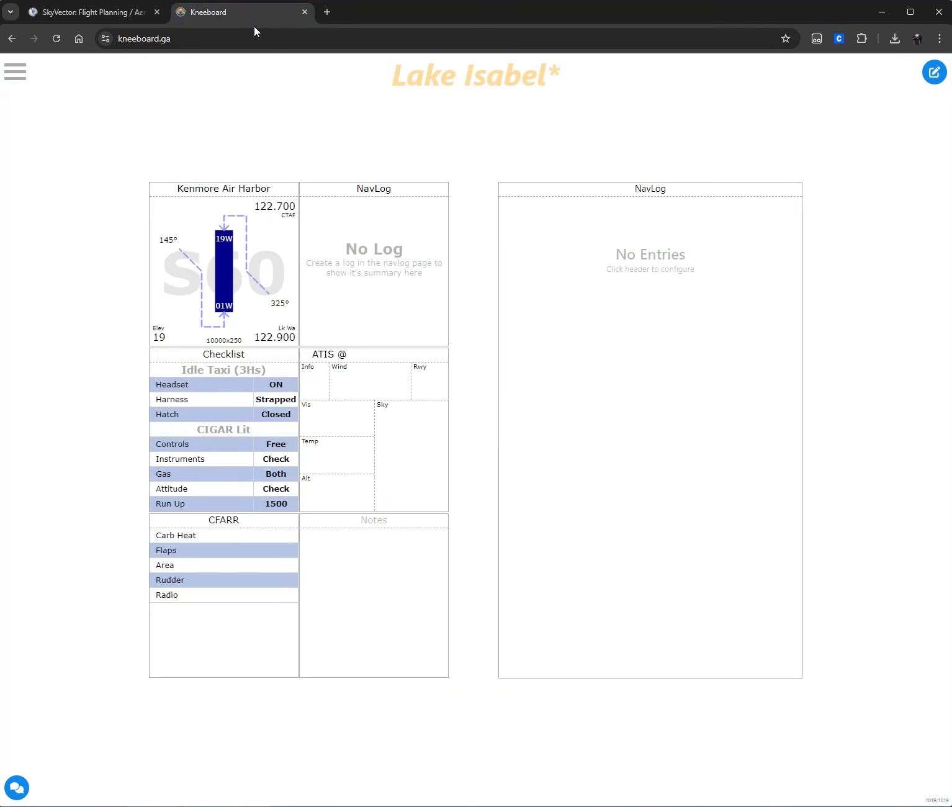
left_click(657, 199)
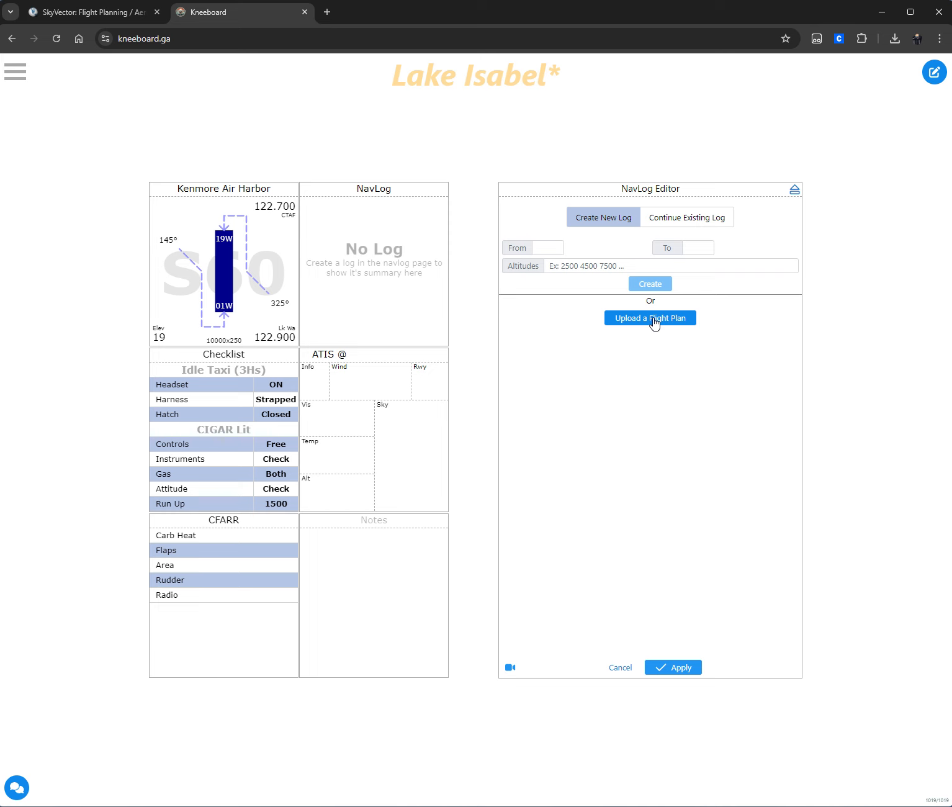
left_click(653, 319)
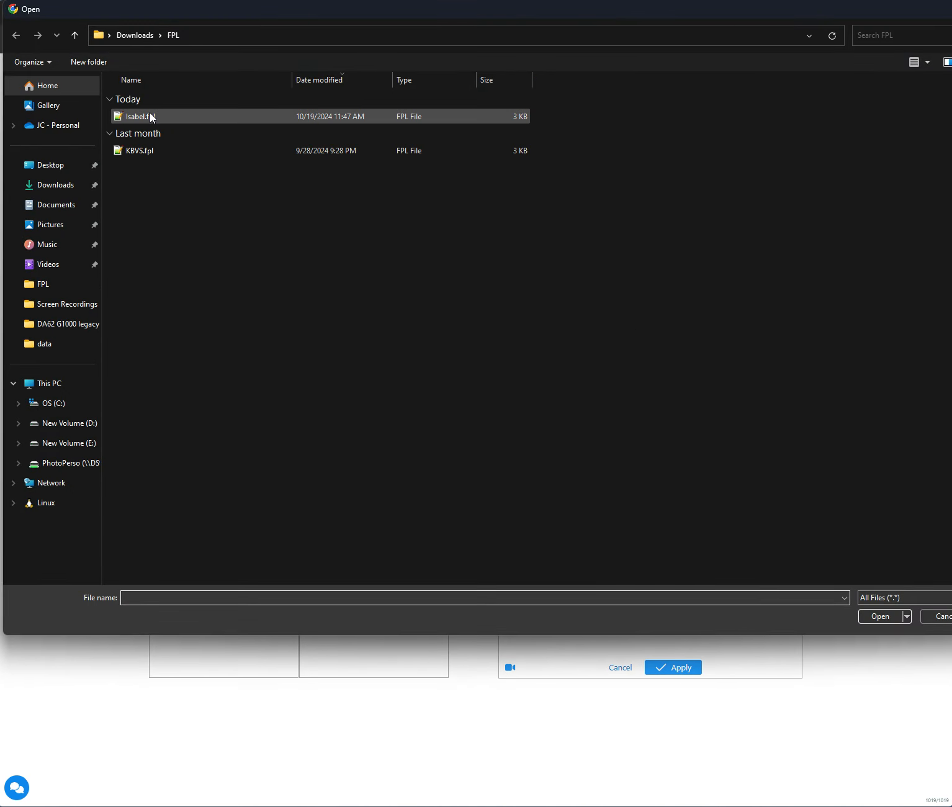
left_click(149, 117)
left_click(880, 616)
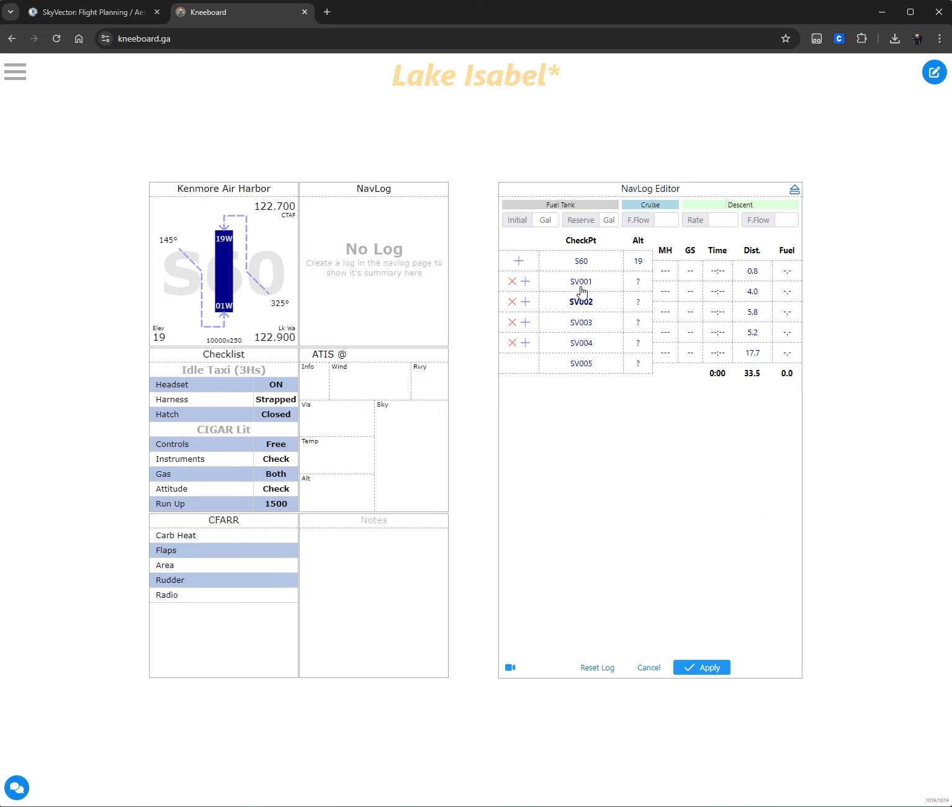
Compare the imported NavLog checkpoints and leg distances with the route drawn in SkyVector
left_click(87, 12)
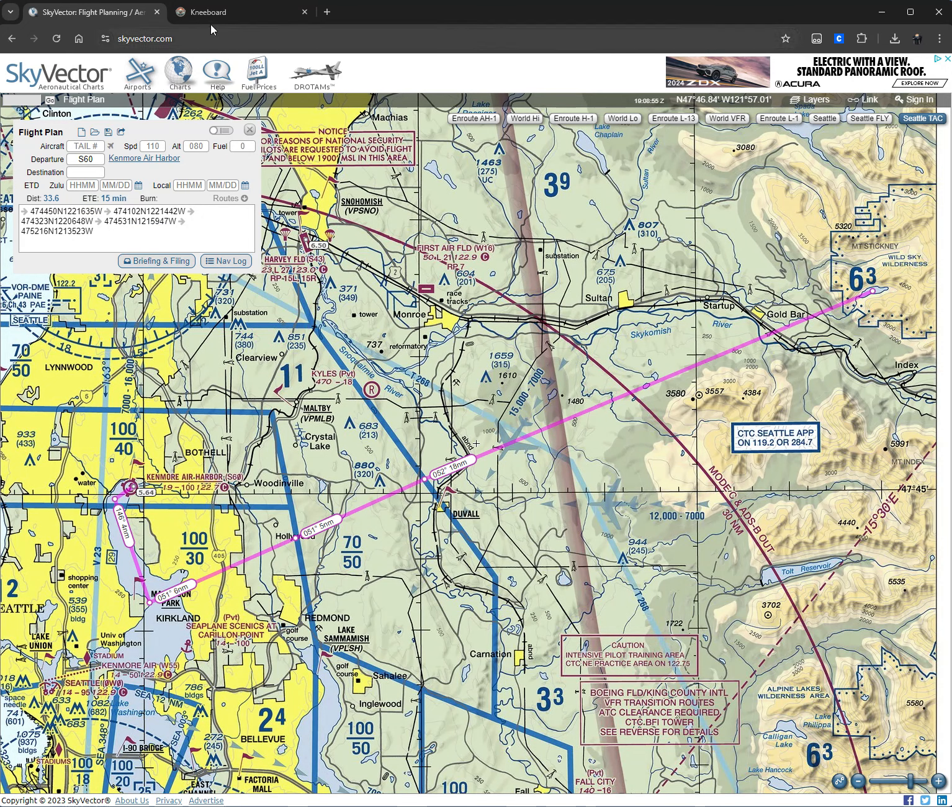
left_click(261, 12)
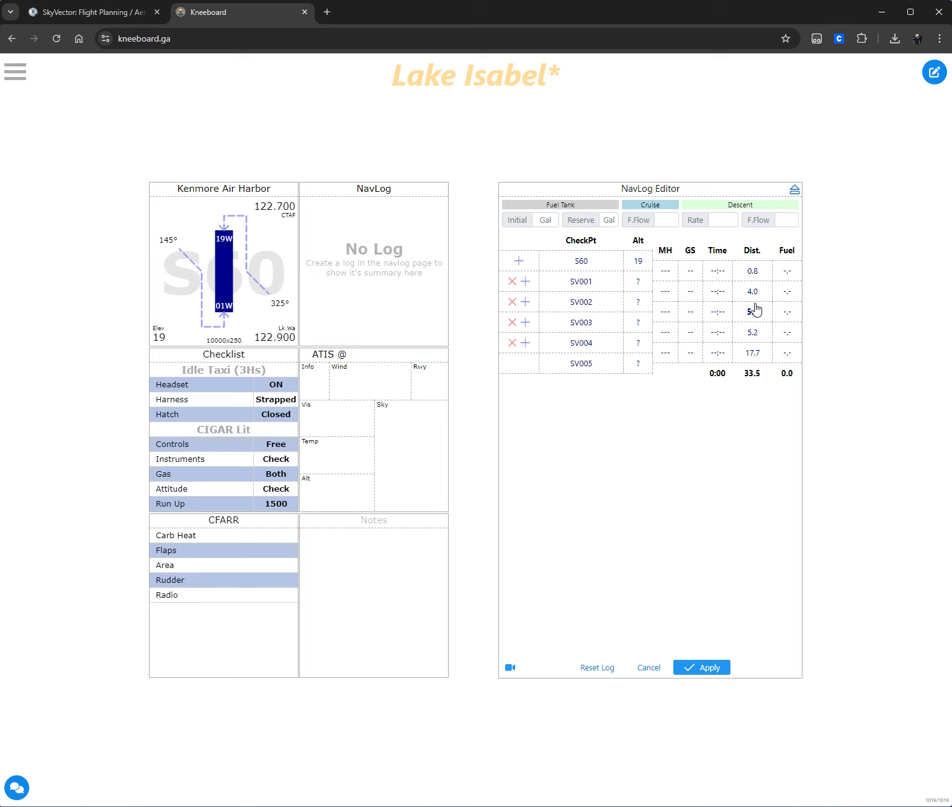
left_click(100, 12)
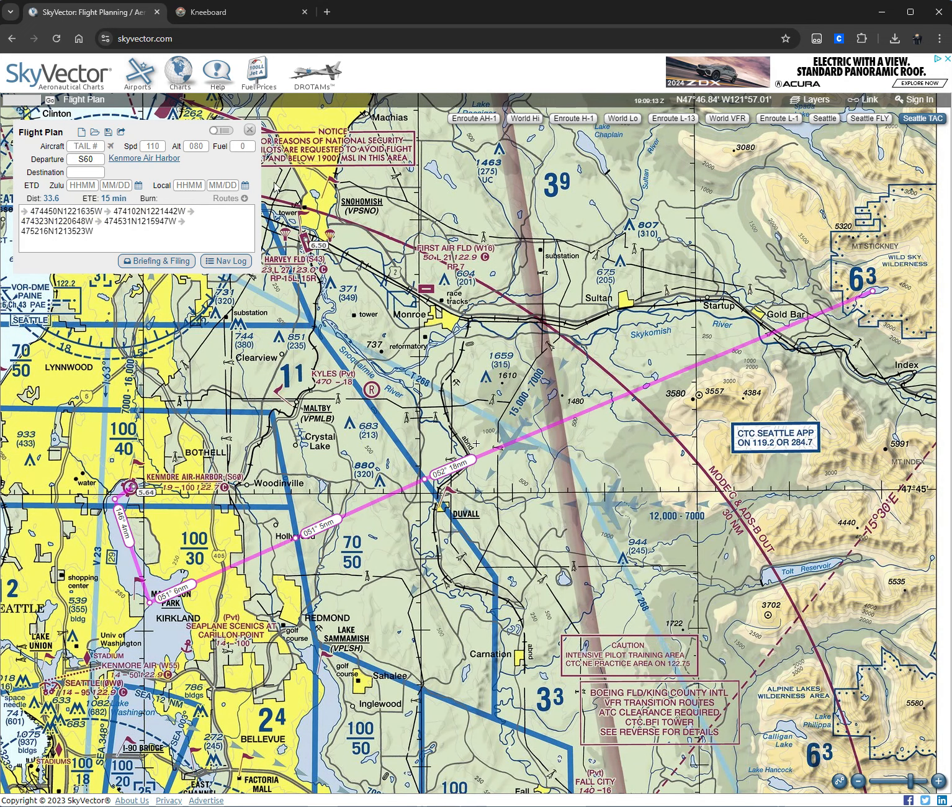
left_click(233, 12)
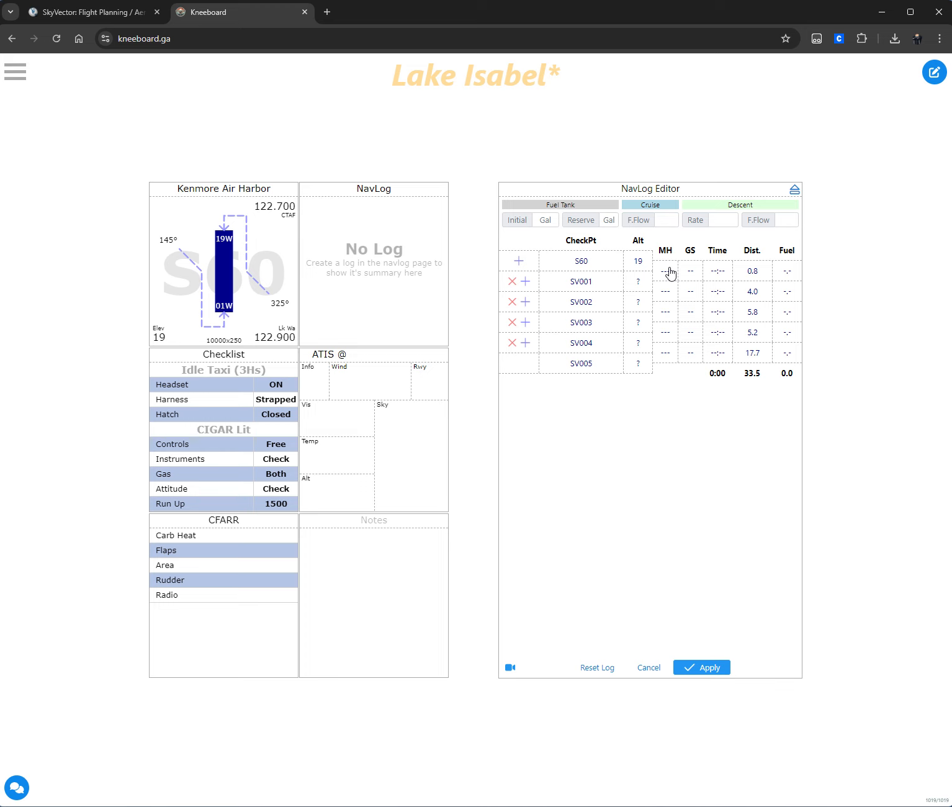
Examine the true course and distance of the navigation leg from S60 to SV001
left_click(669, 272)
left_click(314, 432)
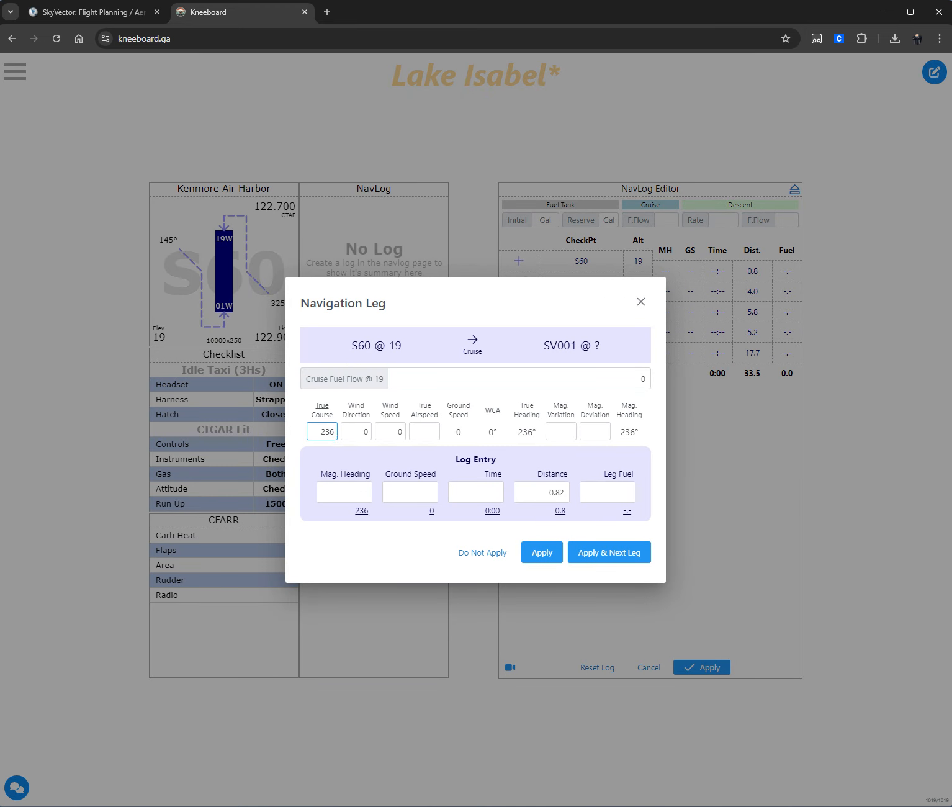
left_click(641, 302)
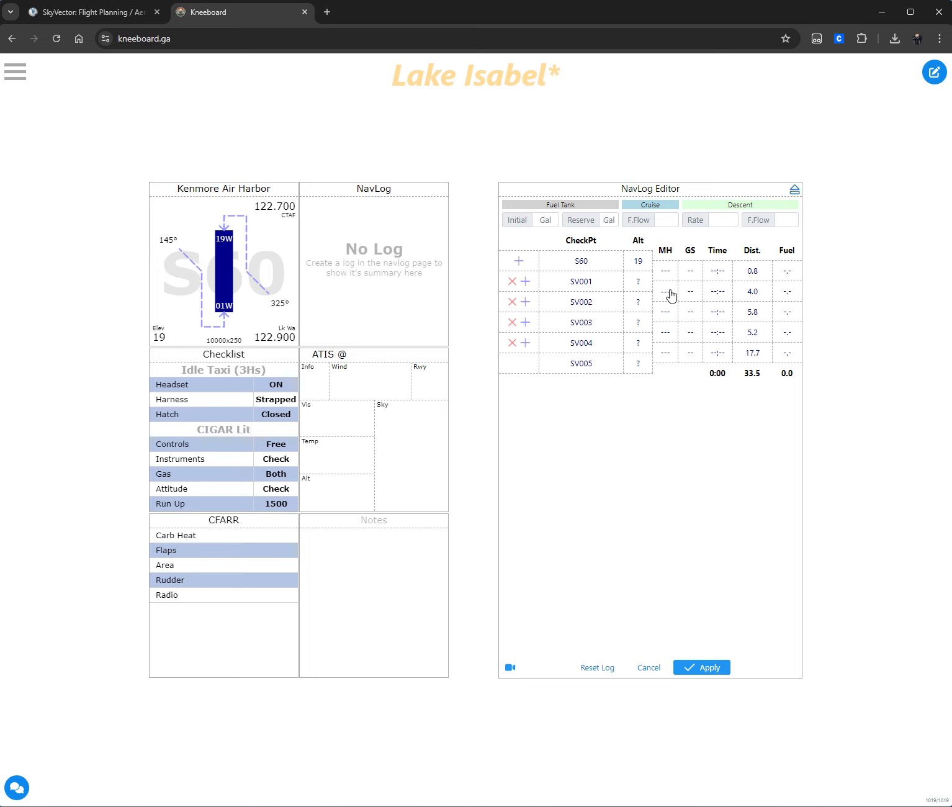
Check the route in SkyVector, and in Kneeboard rename checkpoint SV001 to LeftTurn with altitude 1000
left_click(118, 12)
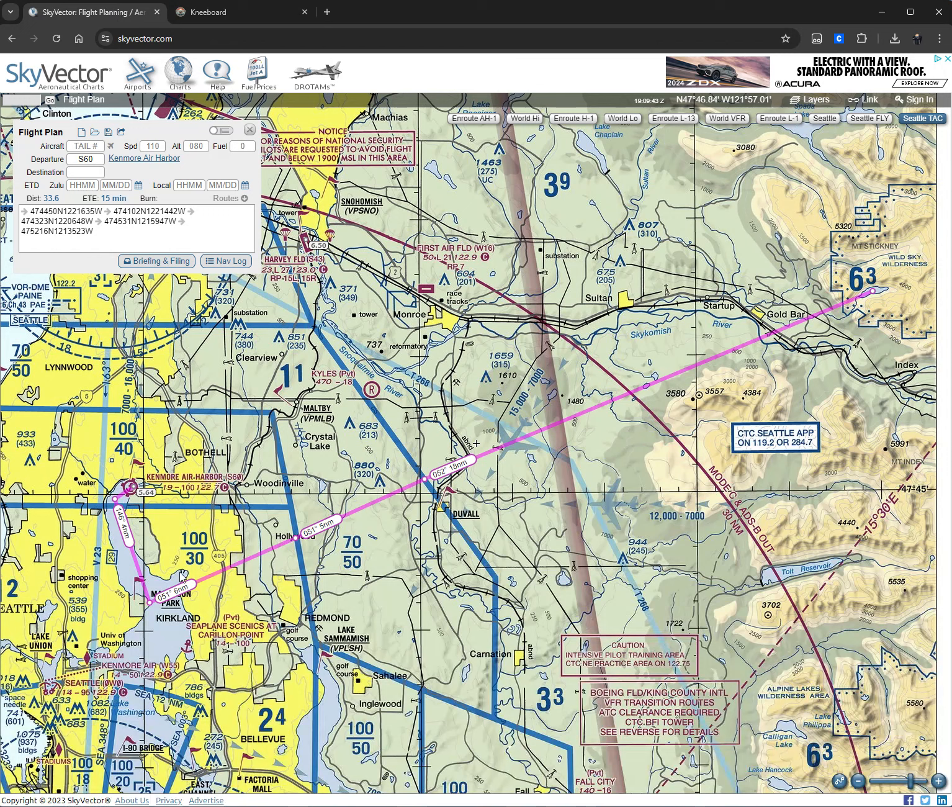
left_click(229, 14)
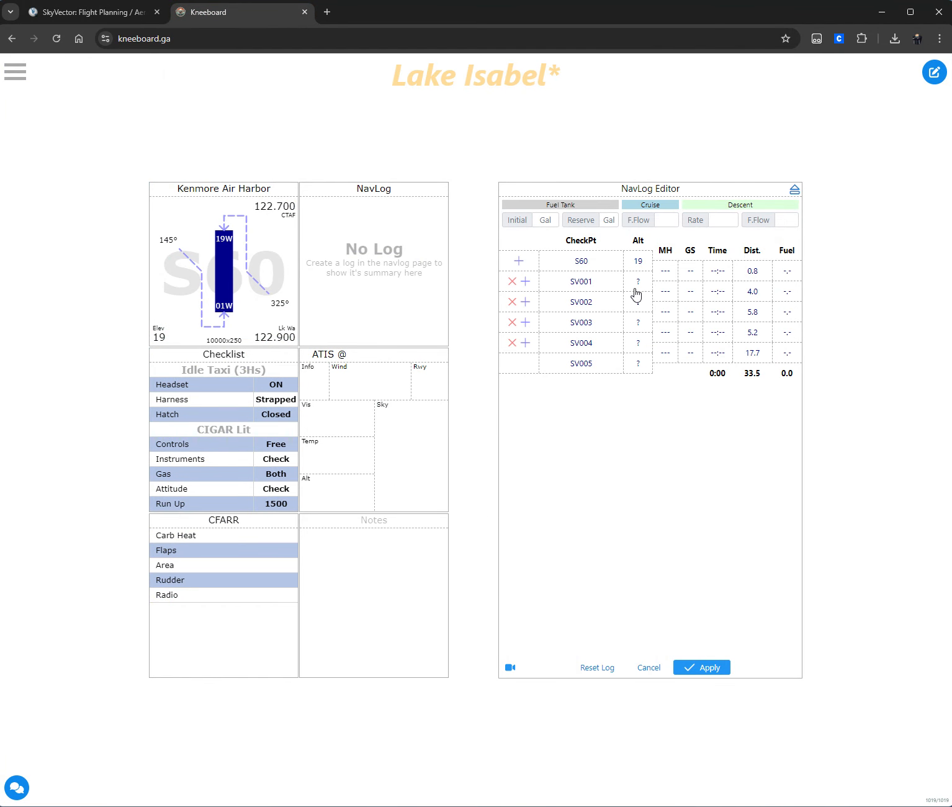
left_click(585, 287)
left_click_drag(467, 421, 351, 436)
type("LeftTurn")
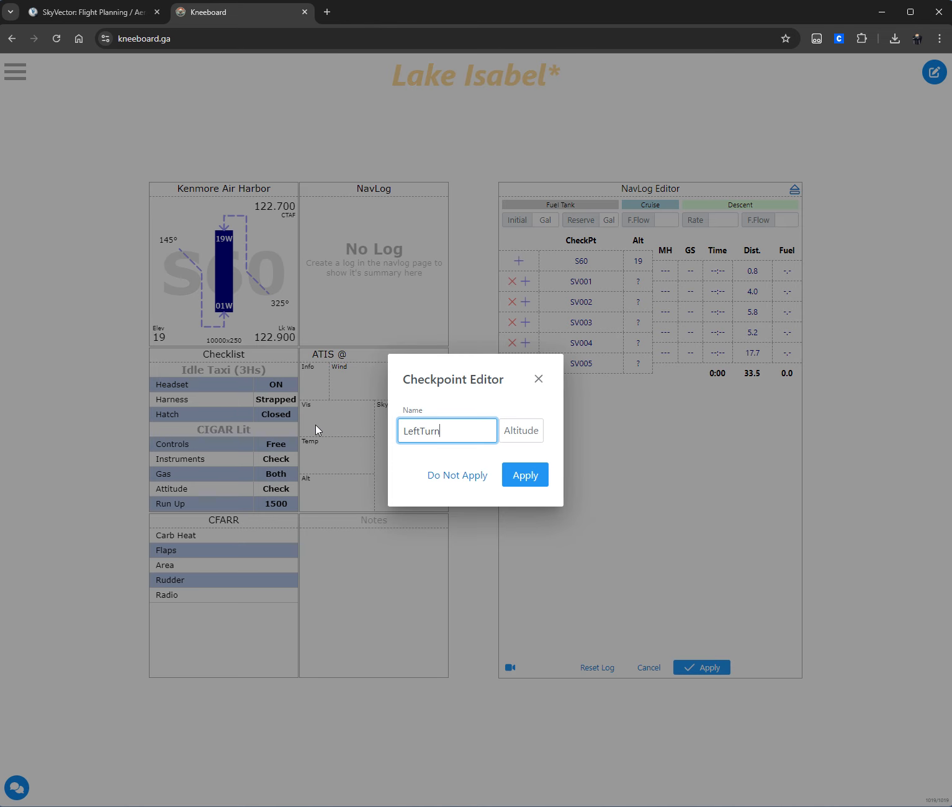
left_click(527, 431)
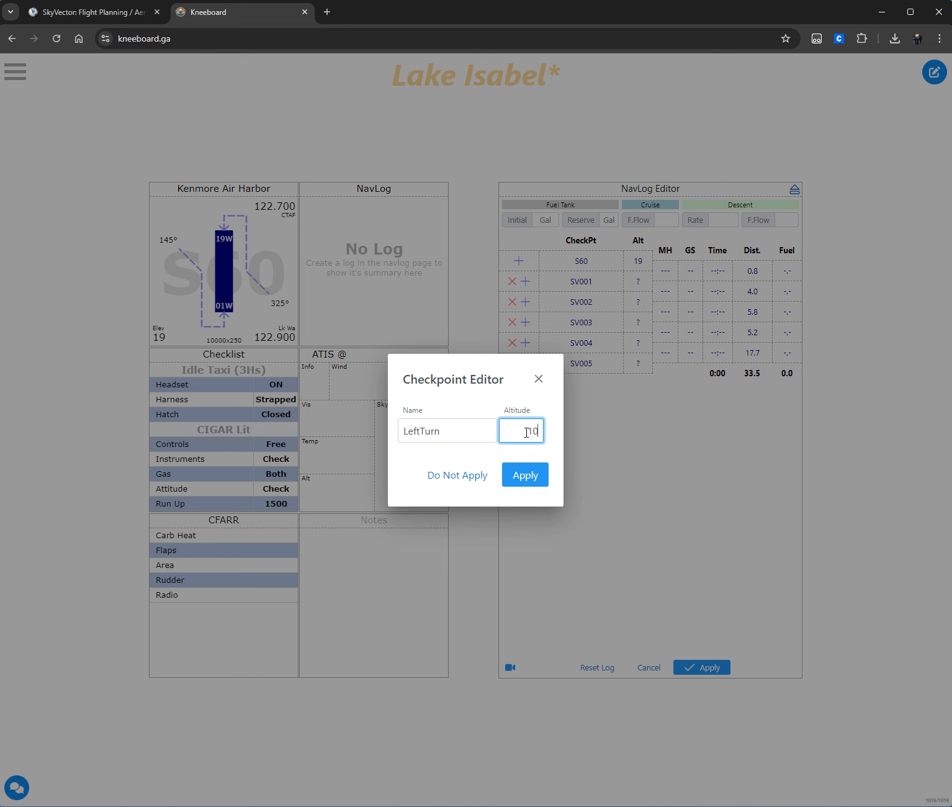
type("1000")
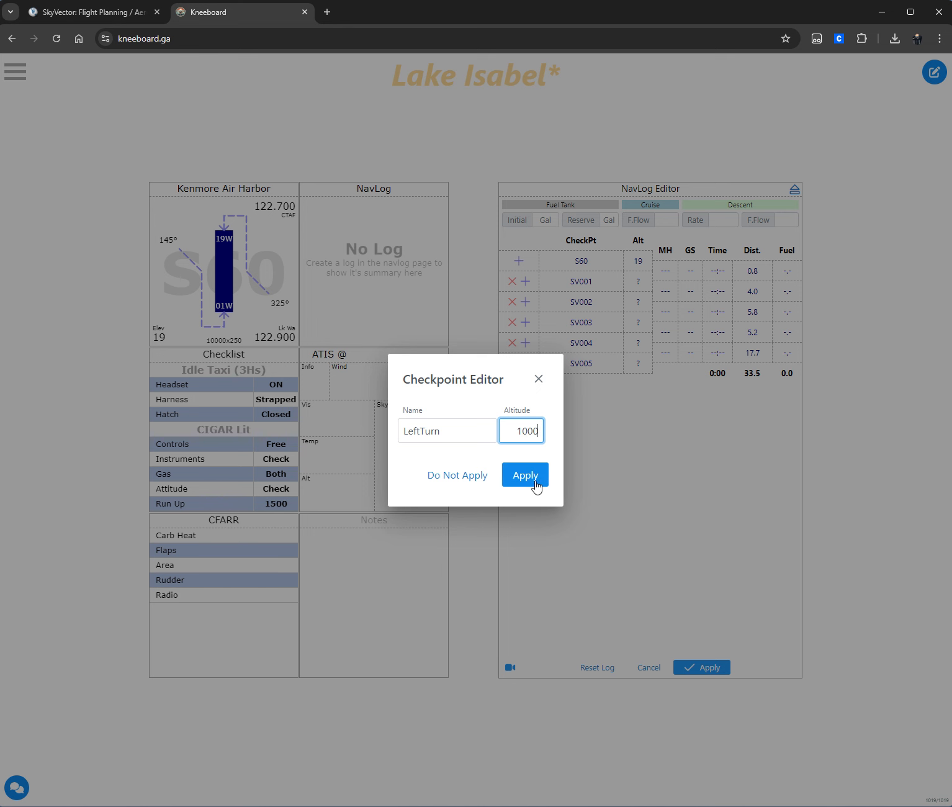
left_click(525, 475)
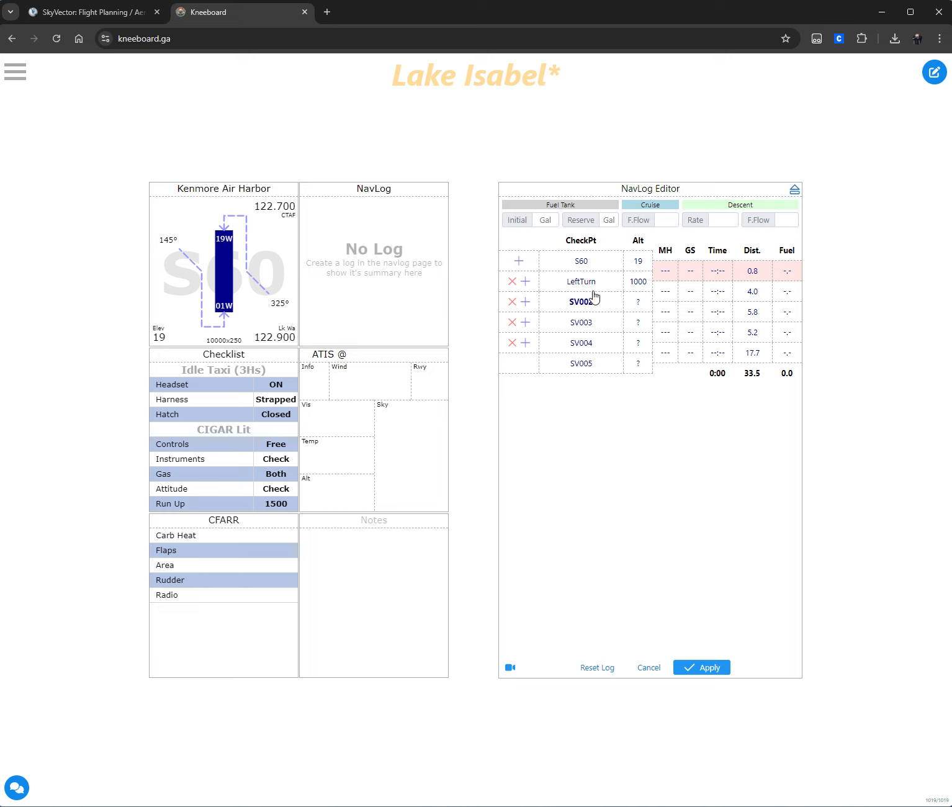
Insert a checkpoint after LeftTurn, named TOC25 with altitude 2500
left_click(526, 284)
left_click(588, 304)
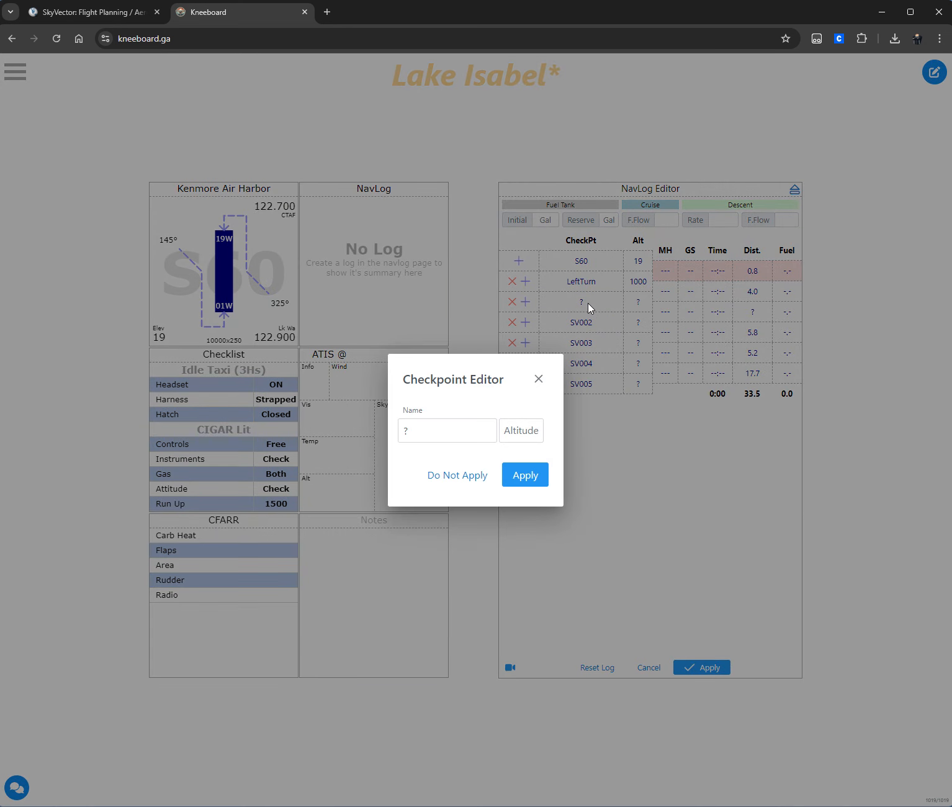
key("Tab")
key("Tab")
type("T")
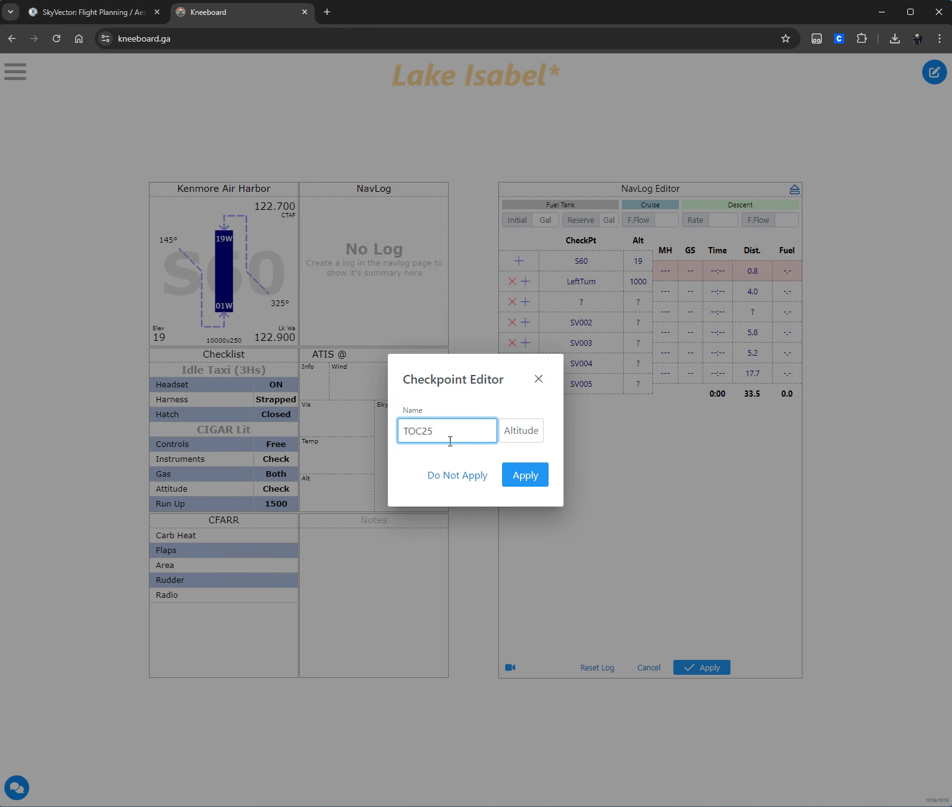
left_click(523, 430)
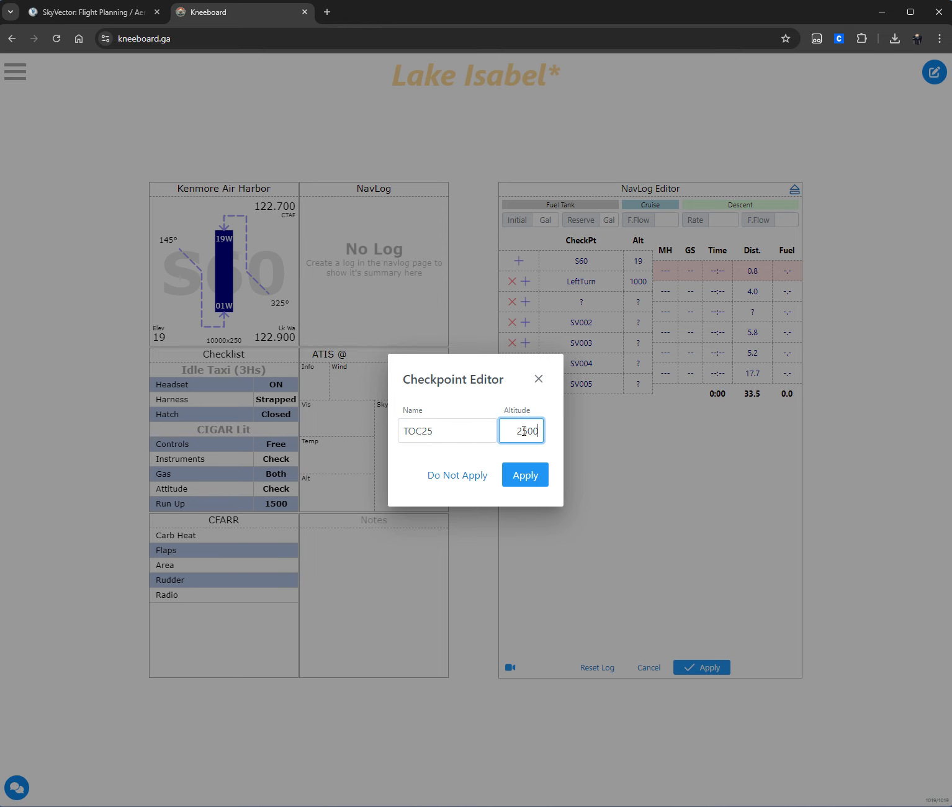
left_click(532, 479)
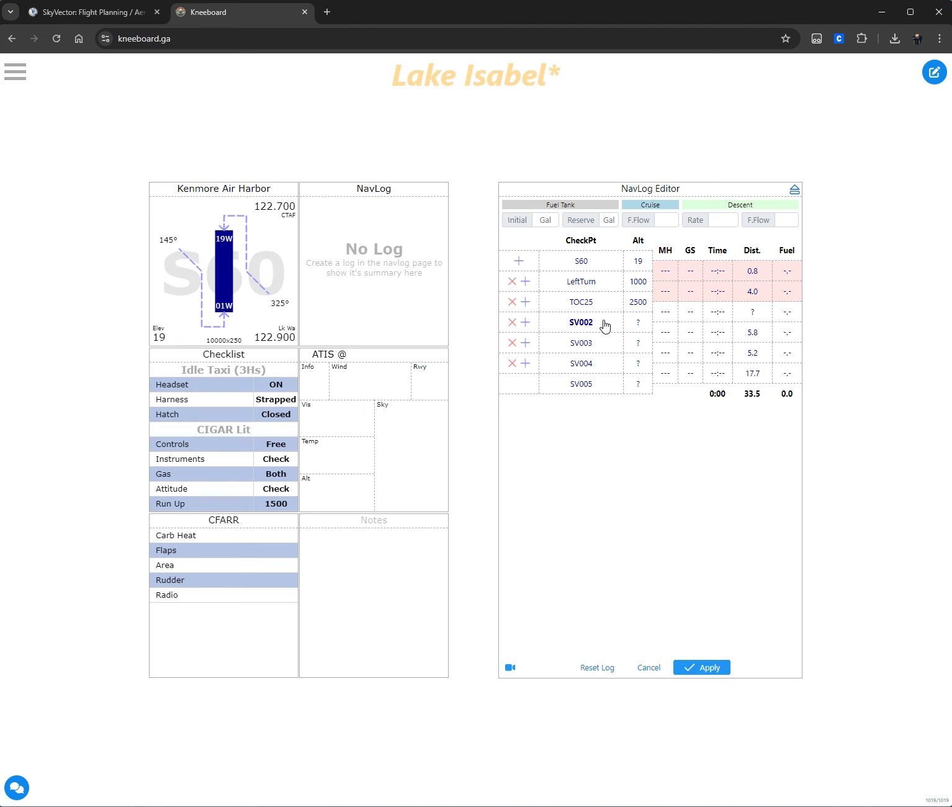
Rename checkpoint SV002 to SandPoint and set its altitude to 2500
left_click(582, 324)
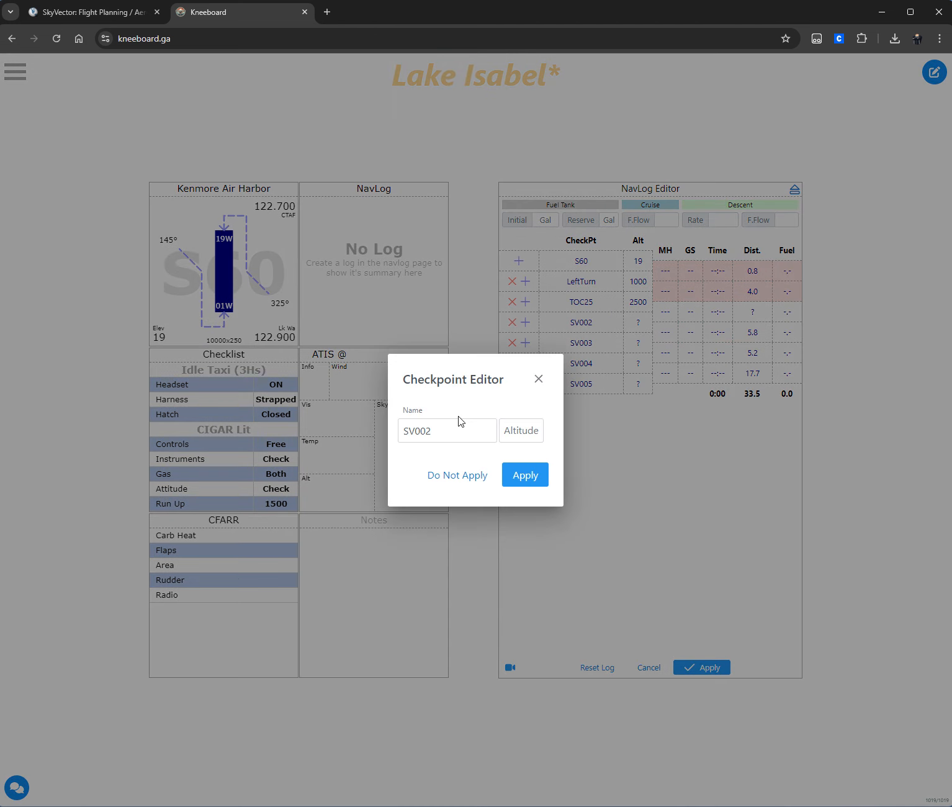
double_click(461, 422)
type("SandPoi")
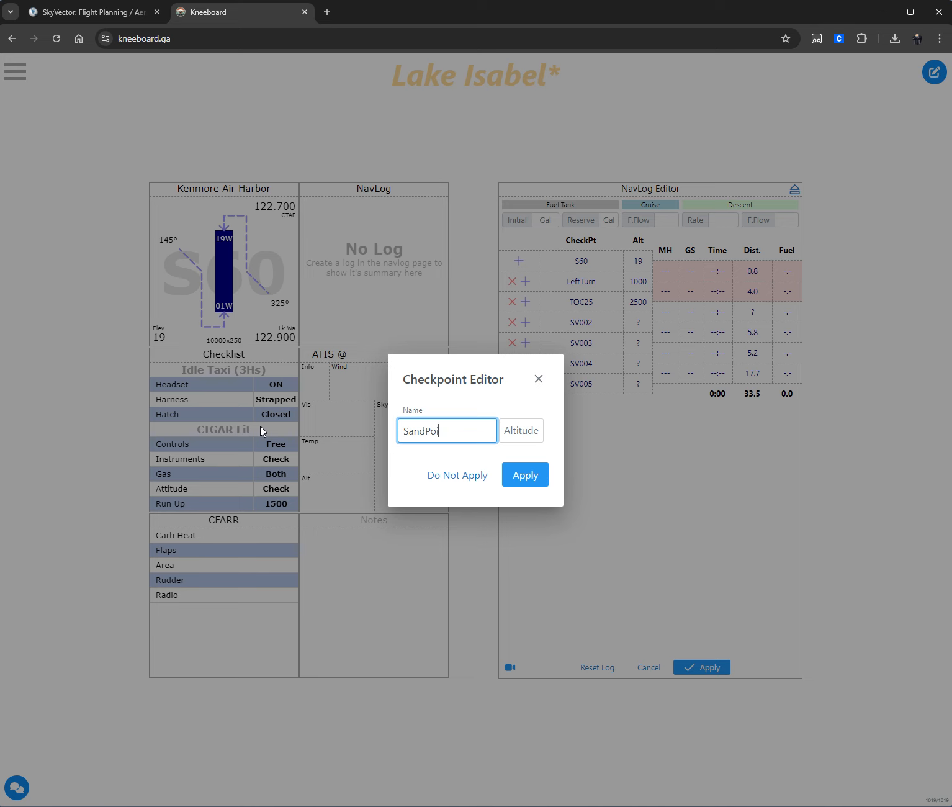
type("nt")
left_click(519, 429)
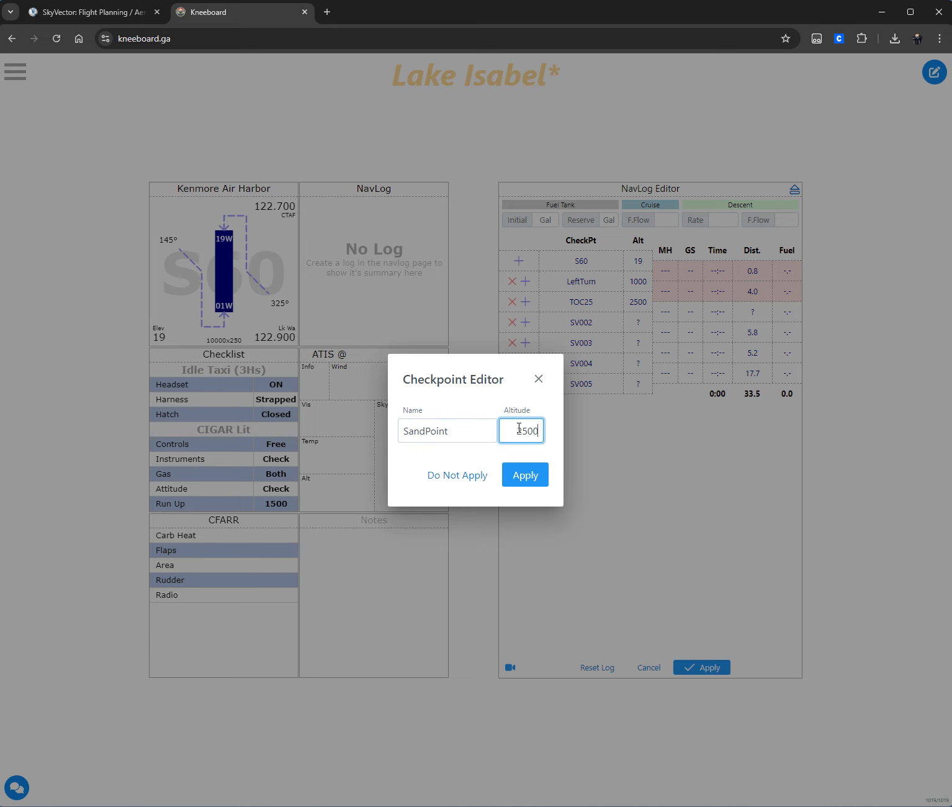
left_click(527, 476)
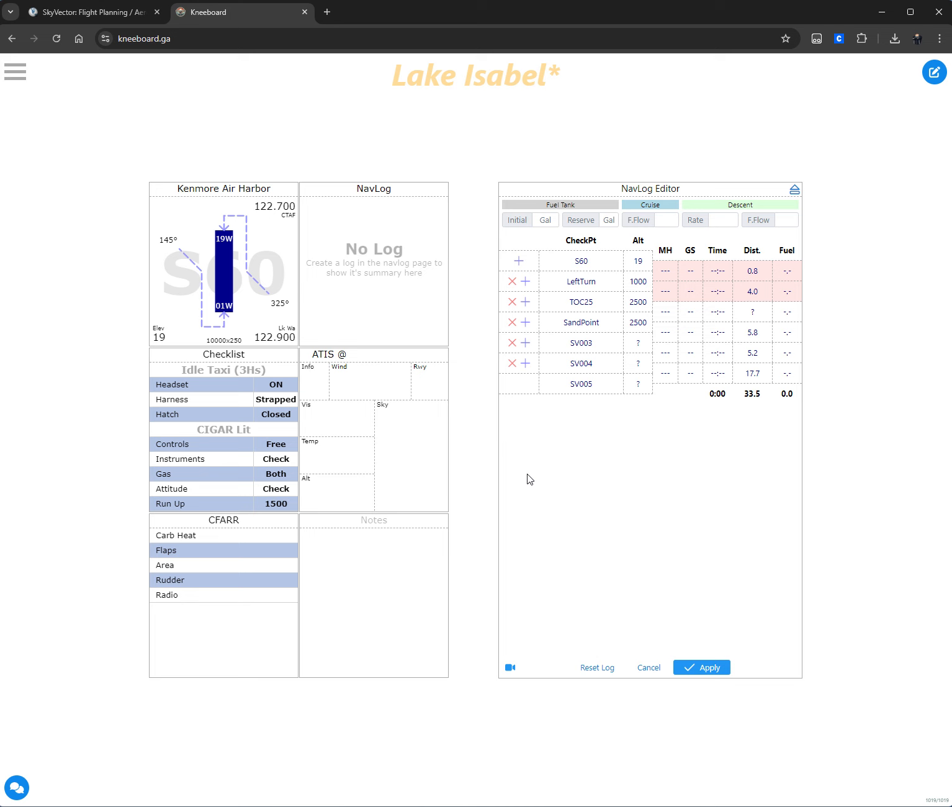
Check the route in SkyVector, and in Kneeboard rename checkpoint SV003 to ClearB Sh30 with altitude 2500
left_click(152, 5)
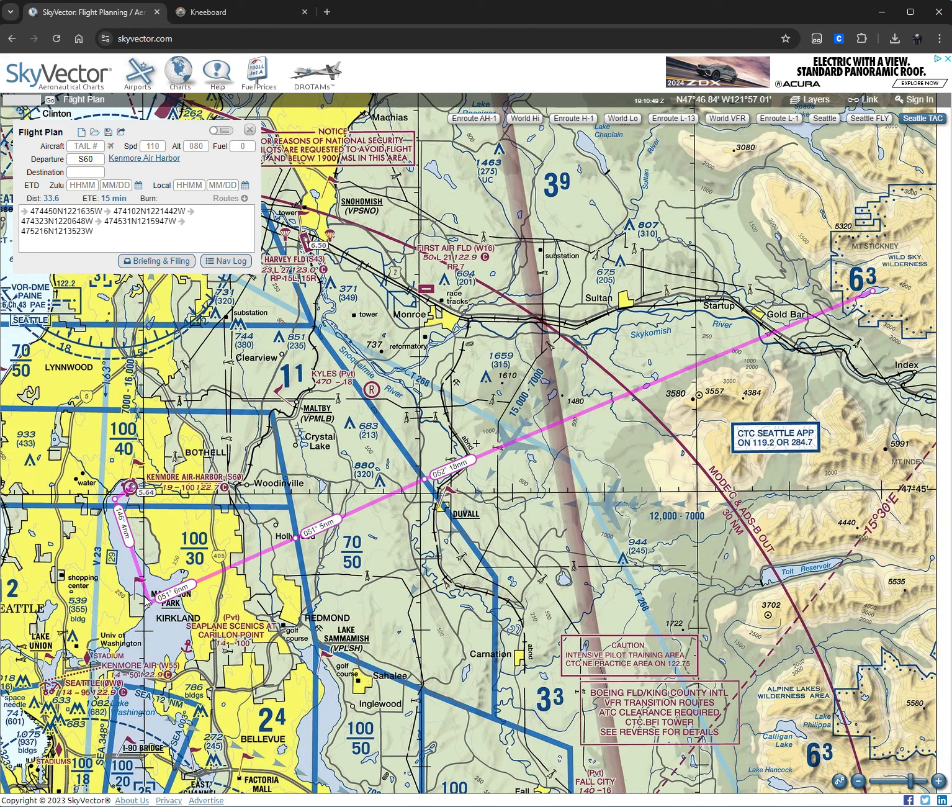
left_click(258, 10)
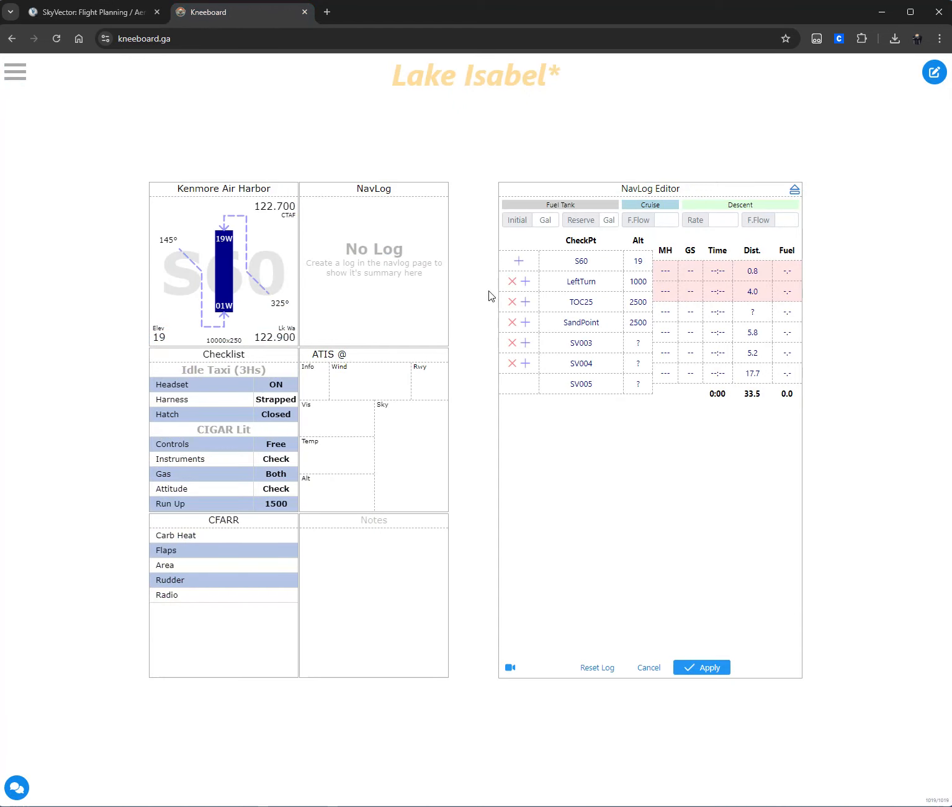
left_click(581, 344)
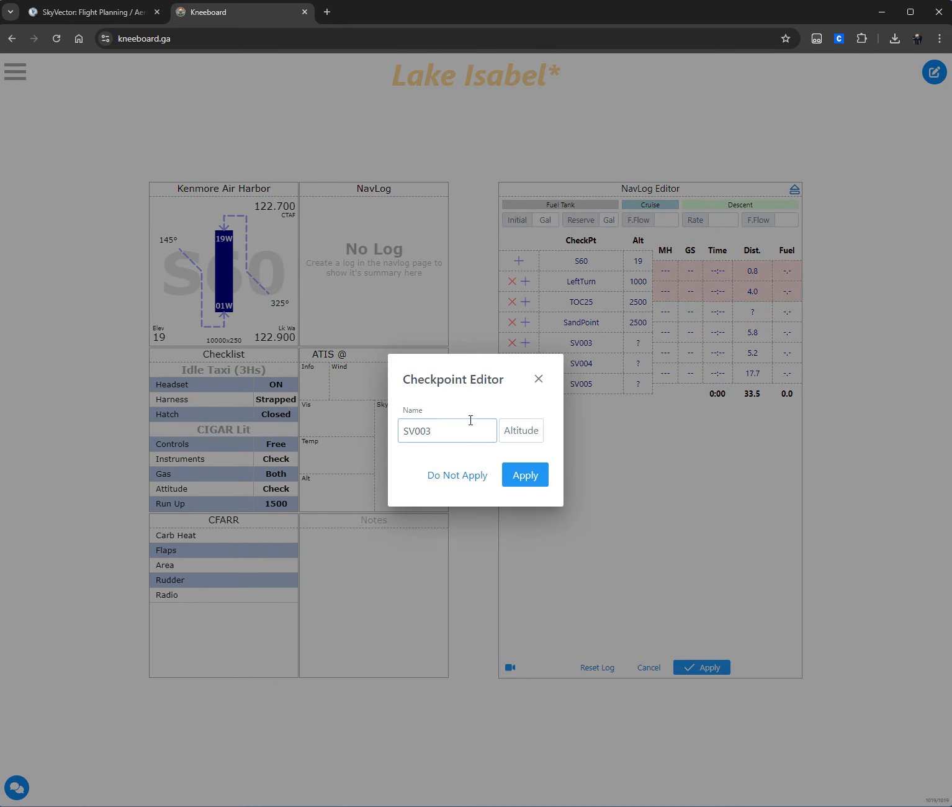
left_click_drag(469, 430, 338, 422)
type("ClearB Sh30")
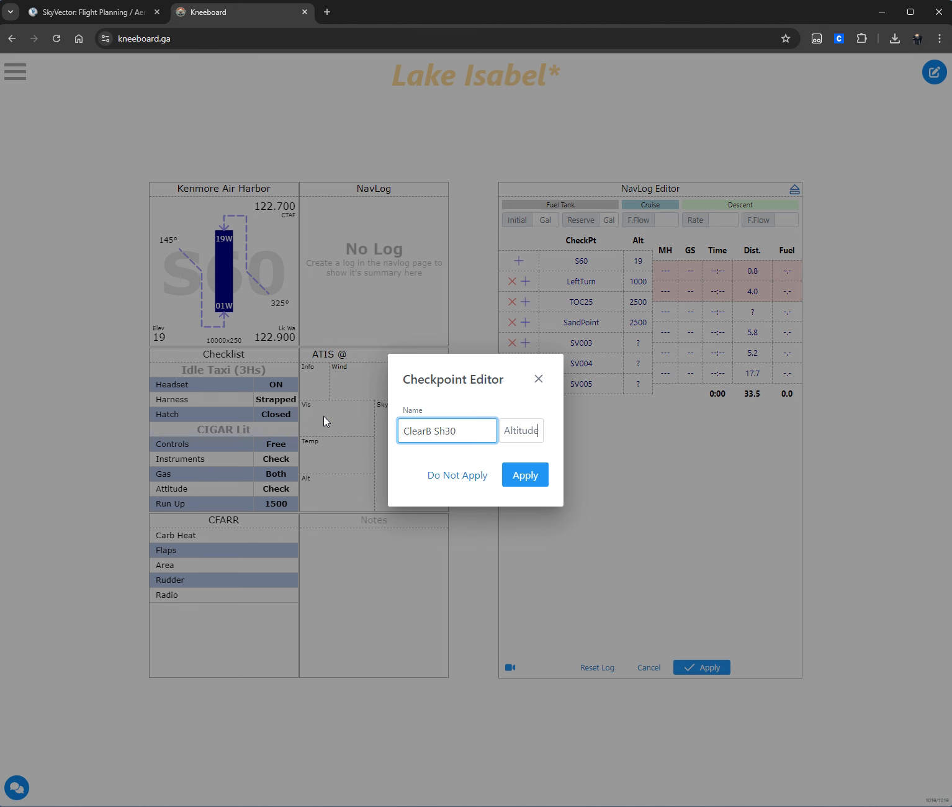
key("Tab")
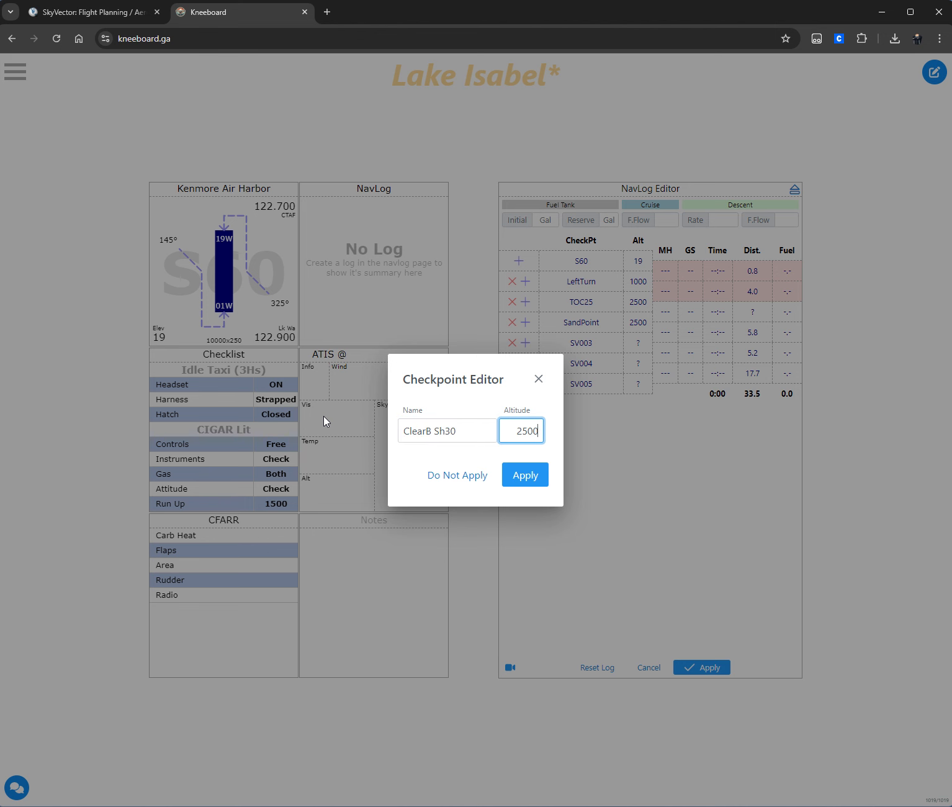
left_click(528, 478)
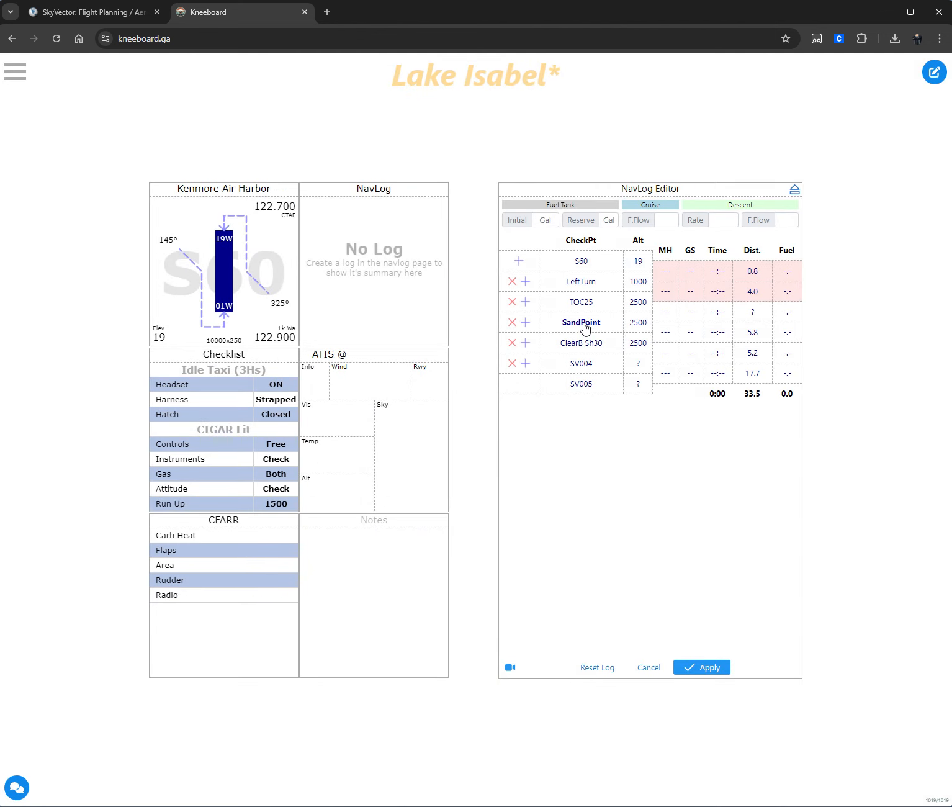
Rename checkpoint SV004 to ClearB Sh50 and set its altitude to 4500
left_click(581, 363)
left_click_drag(448, 435, 309, 433)
type("ClearB Sh50")
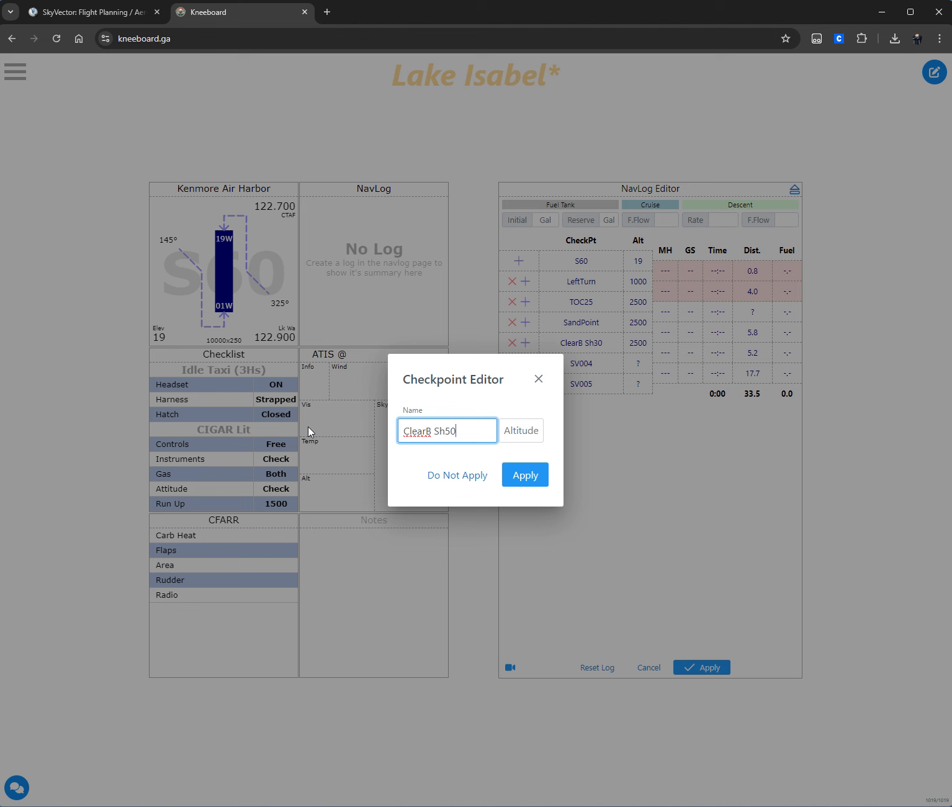
key("Tab")
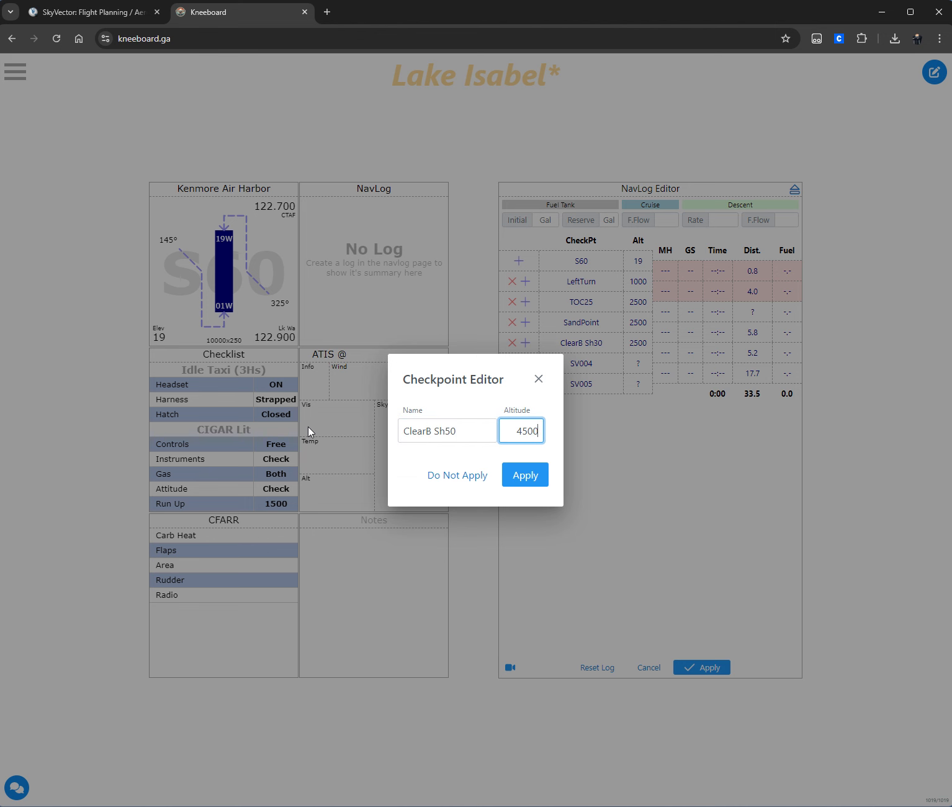
left_click(525, 476)
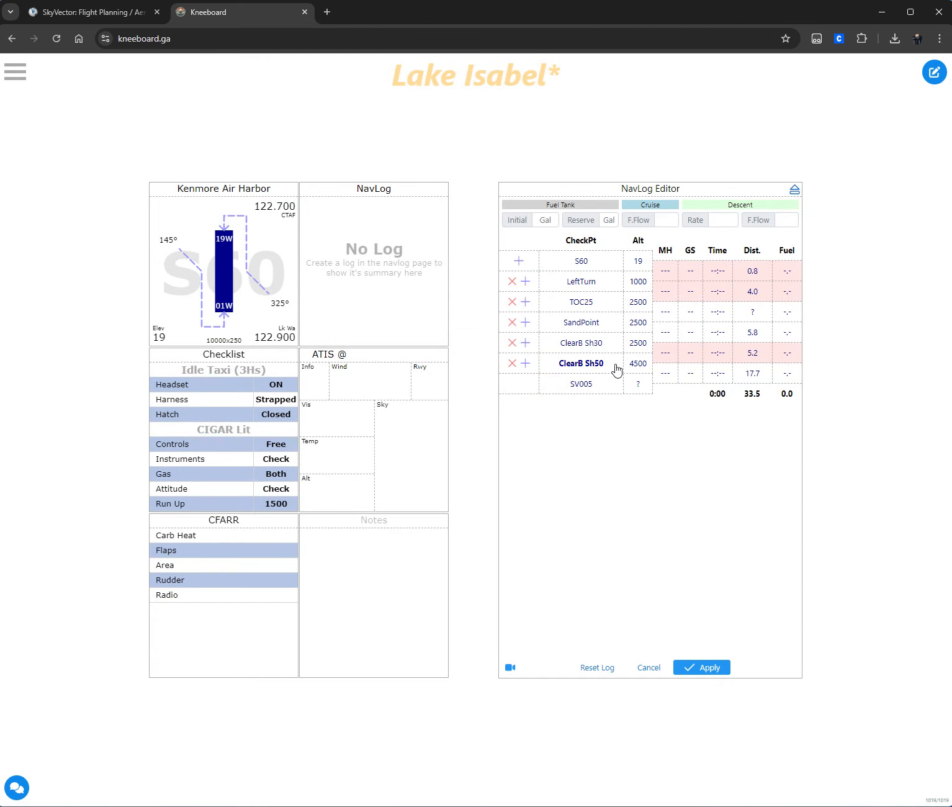
Insert a checkpoint after ClearB Sh30, named TOC45 with altitude 4500
left_click(526, 343)
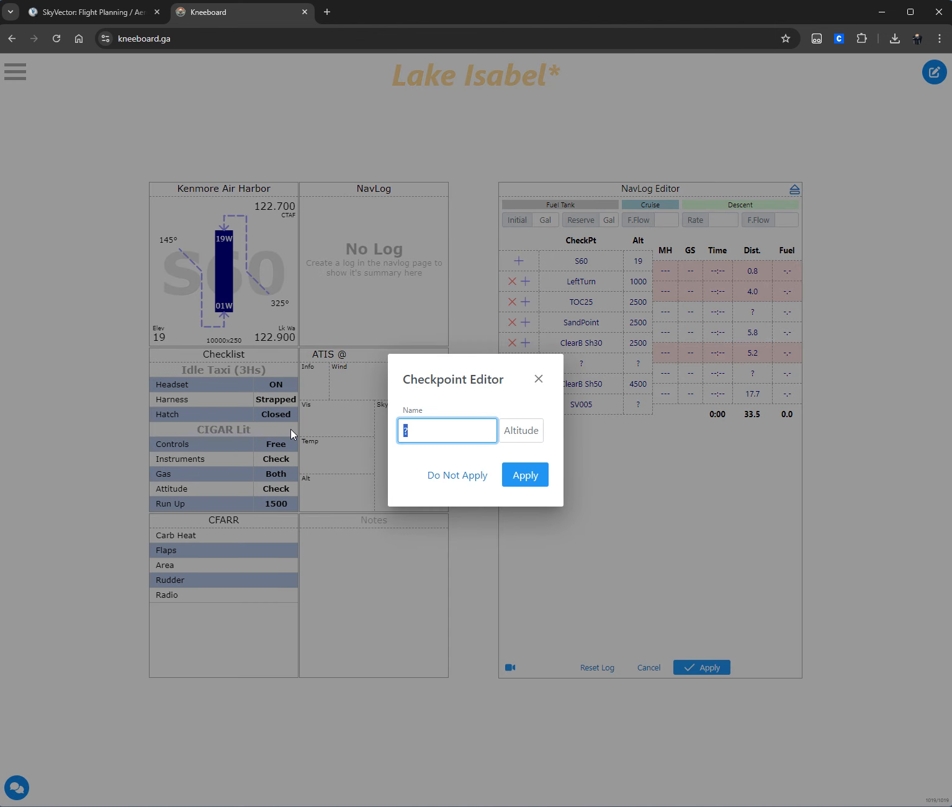
type("OC45")
key("Tab")
type("4500")
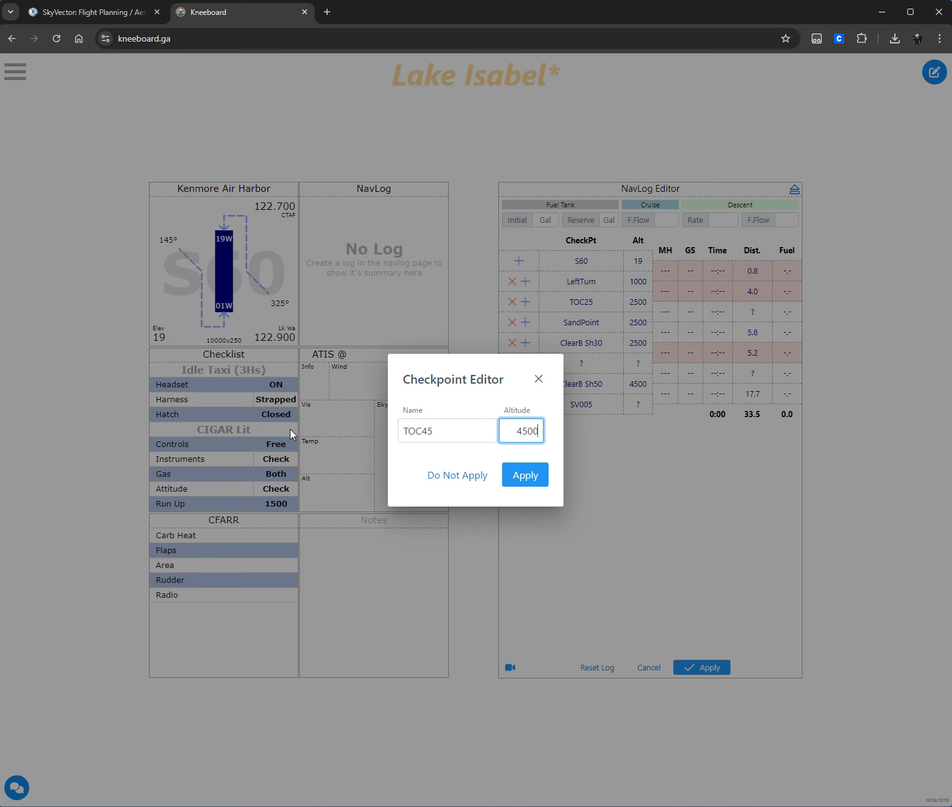
left_click(535, 479)
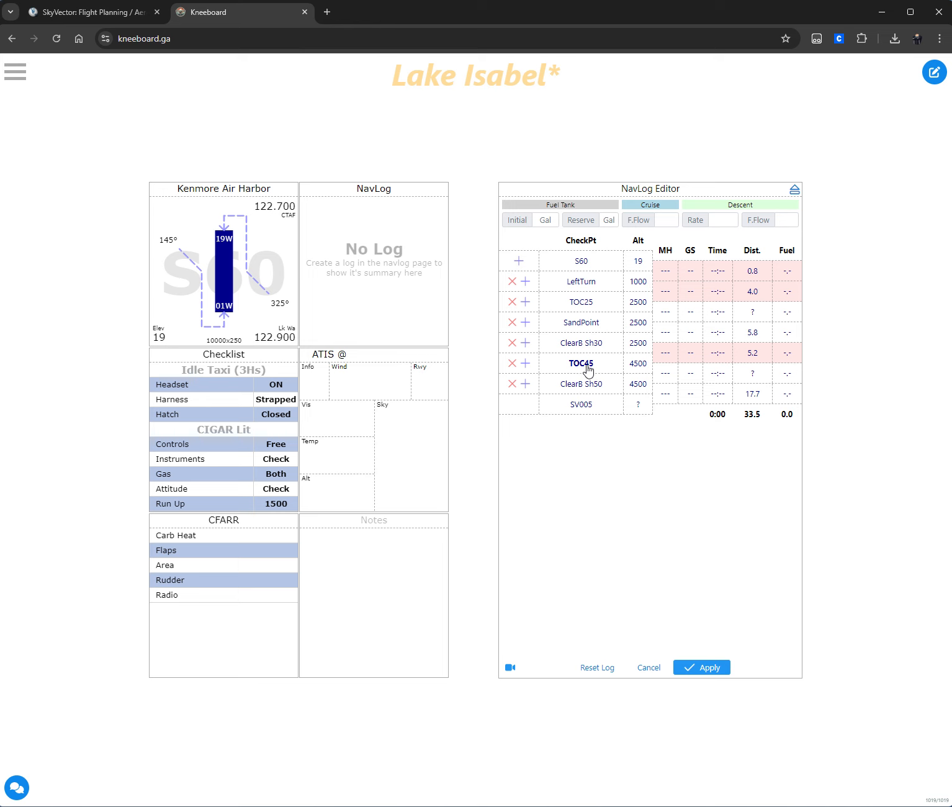
Insert a checkpoint after ClearB Sh50, named TOC55 with altitude 5500
left_click(525, 384)
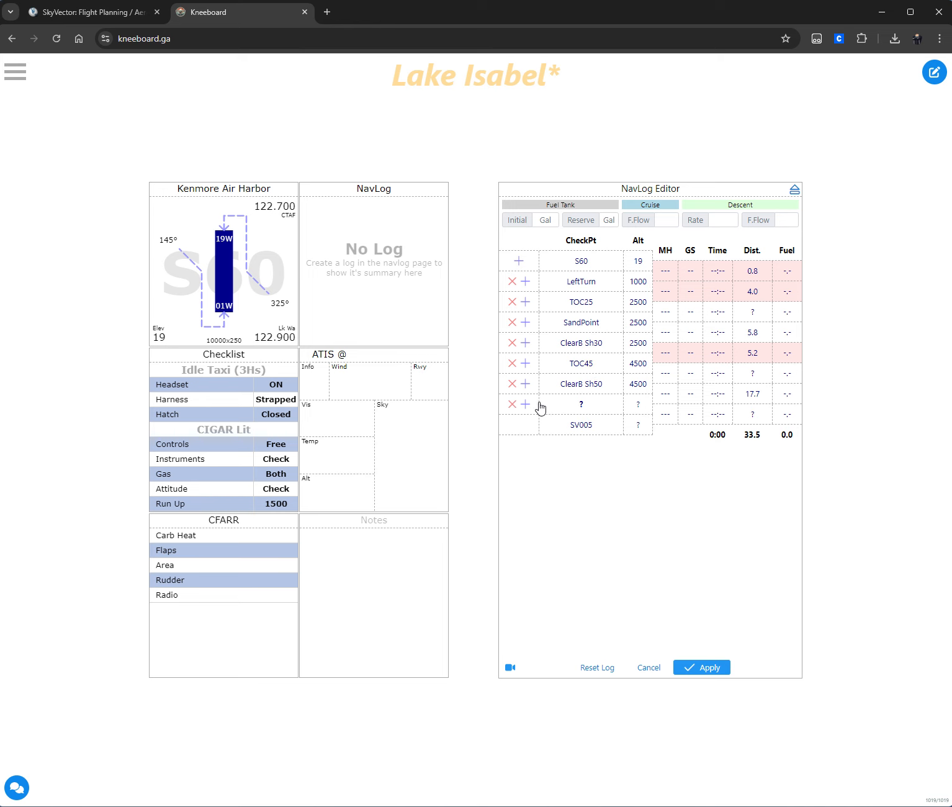
left_click(579, 404)
left_click_drag(460, 429, 375, 429)
type("TOC55")
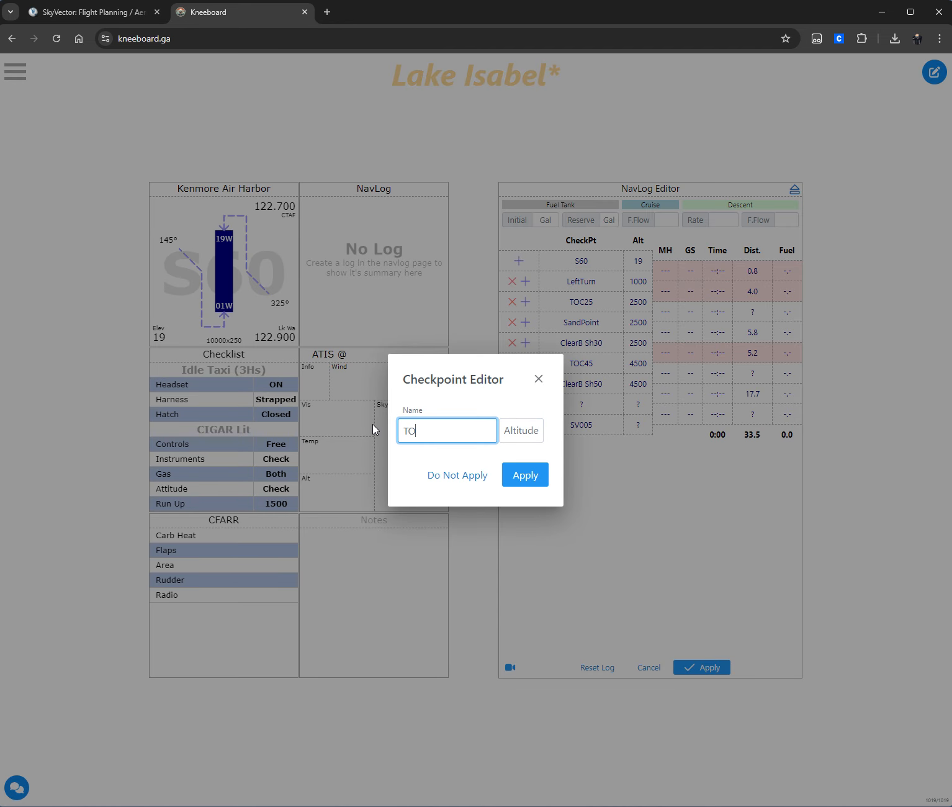
left_click(534, 431)
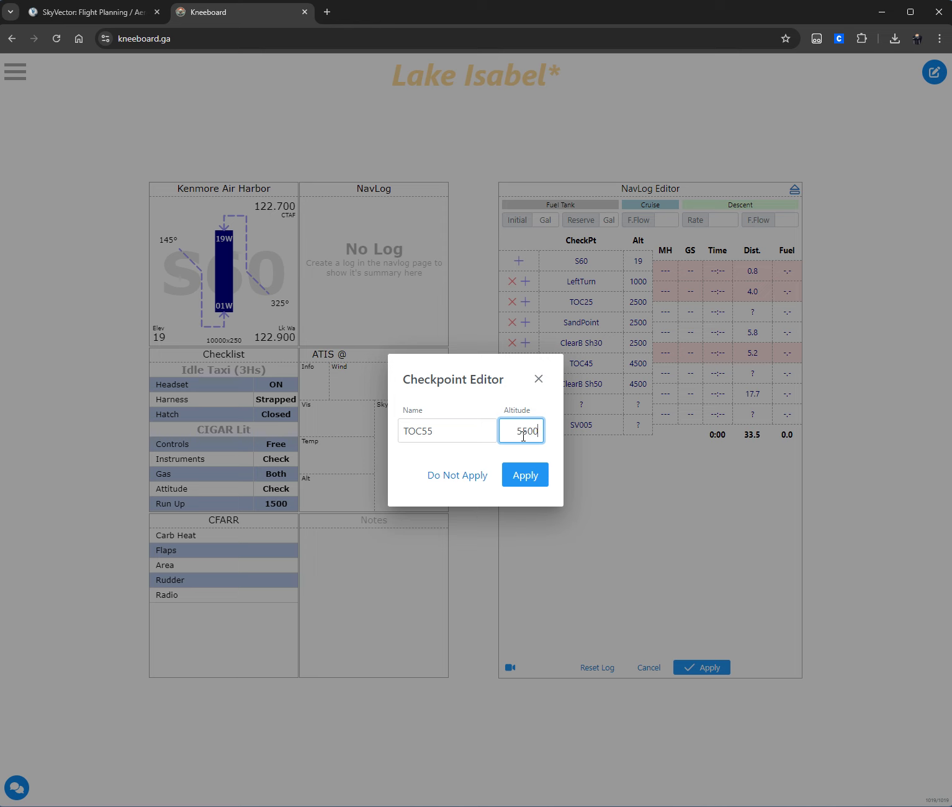
left_click(526, 476)
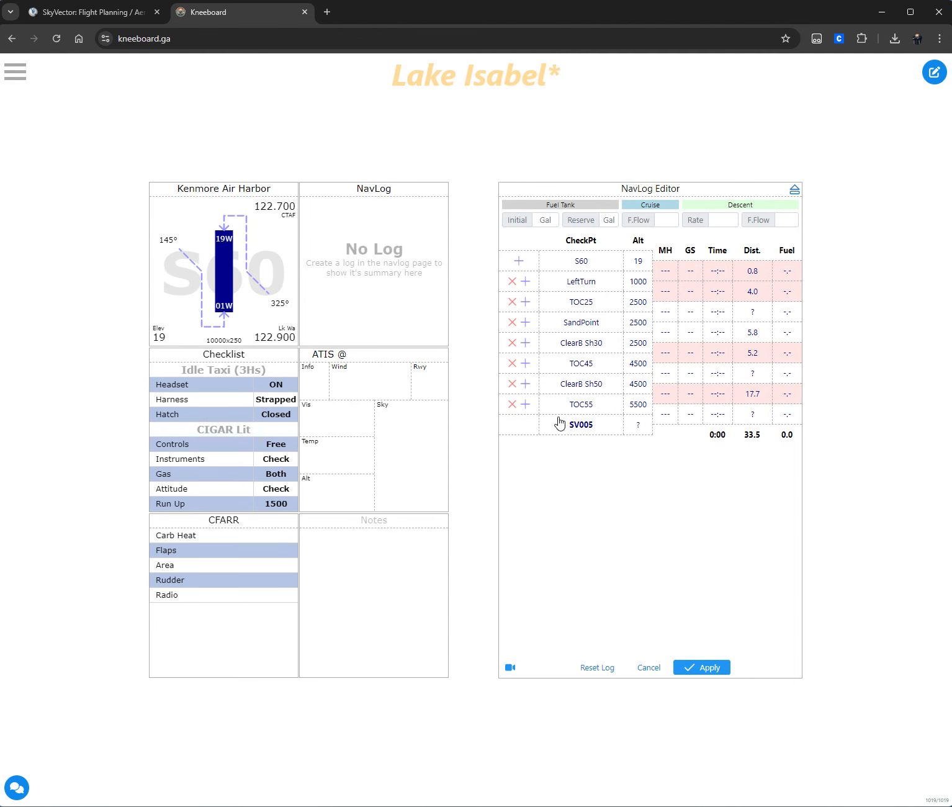
Insert a checkpoint after TOC55, named TOD with altitude 5500
left_click(527, 405)
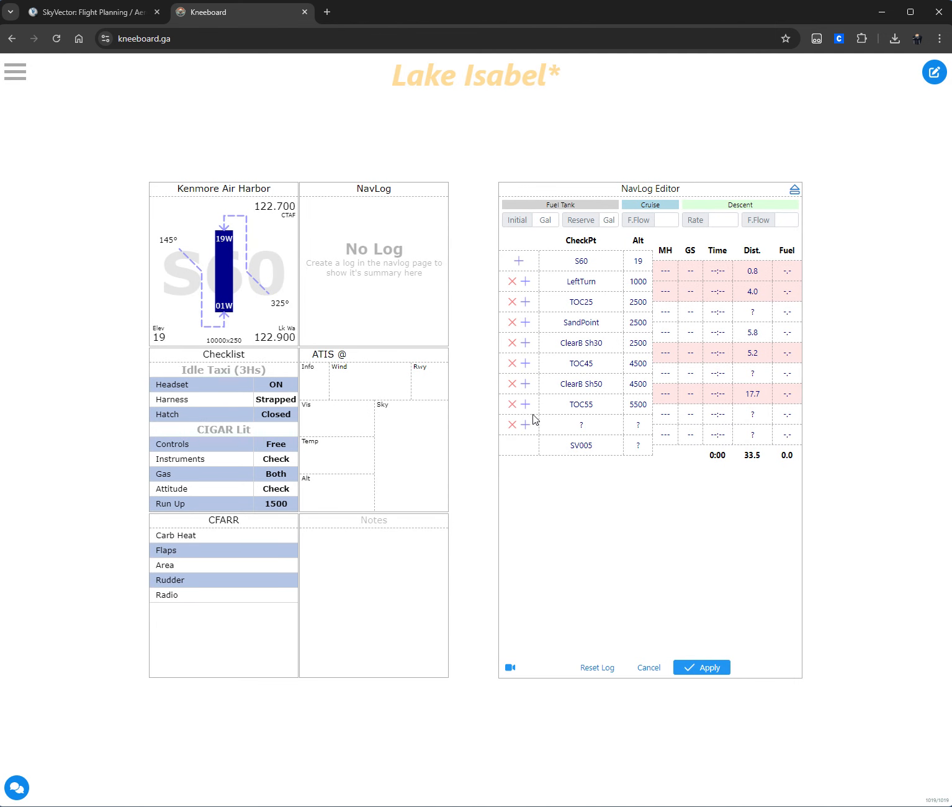
left_click(528, 428)
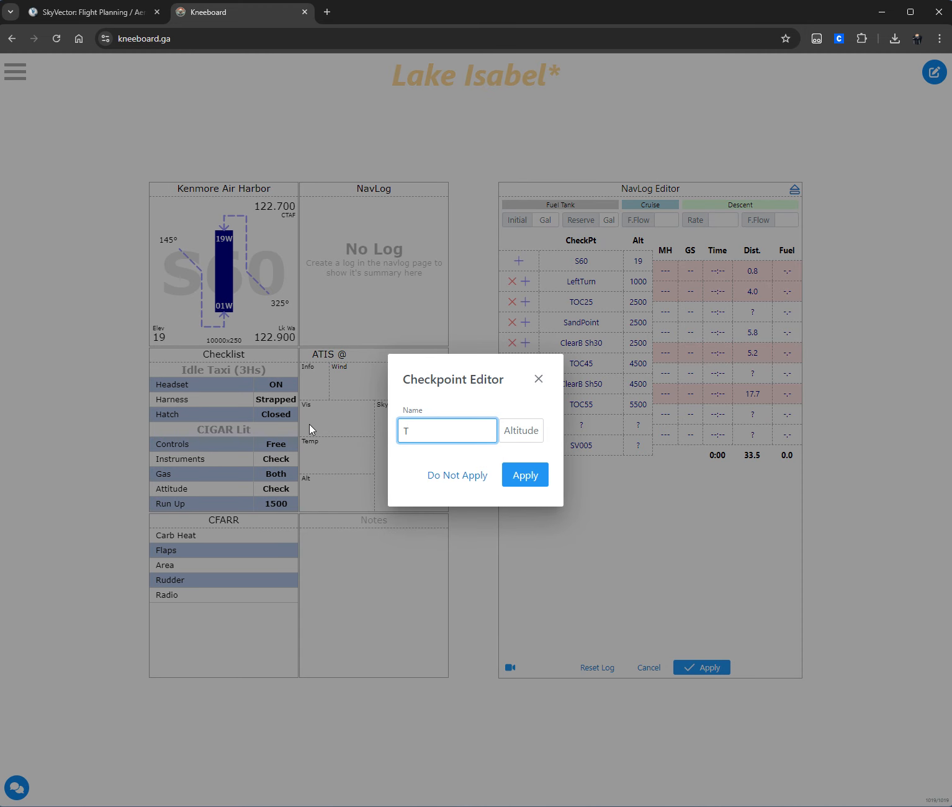
type("TOD")
key("Tab")
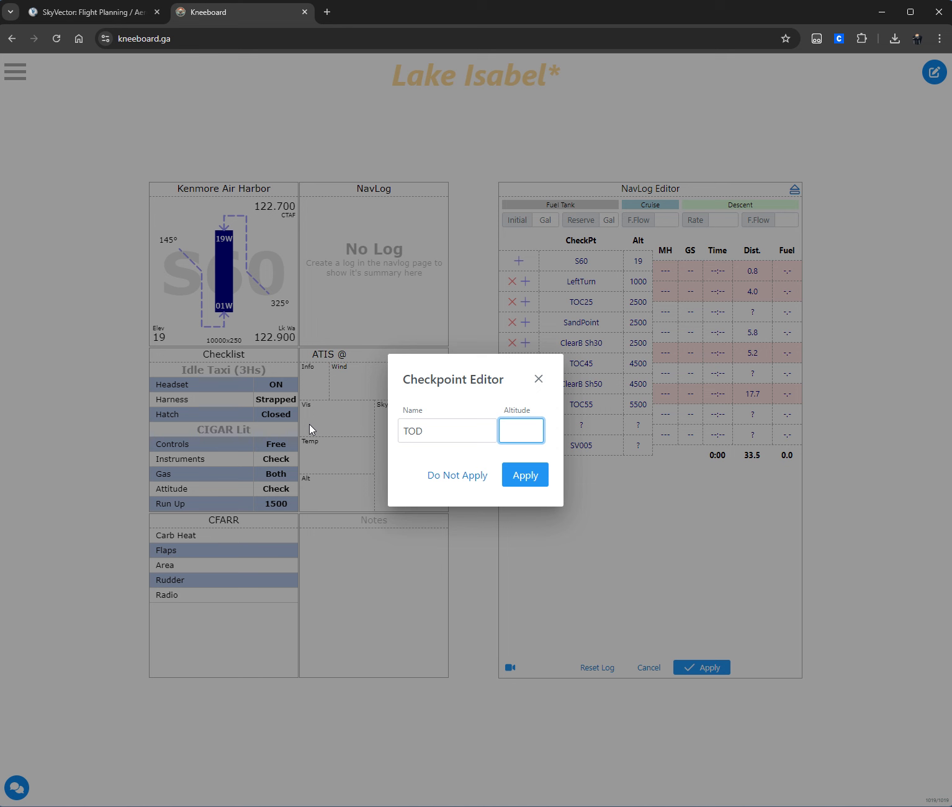
type("5500")
left_click(541, 476)
Rename the final checkpoint SV005 to LkIsabel and set its altitude to 2851
left_click(636, 452)
left_click_drag(472, 435, 286, 434)
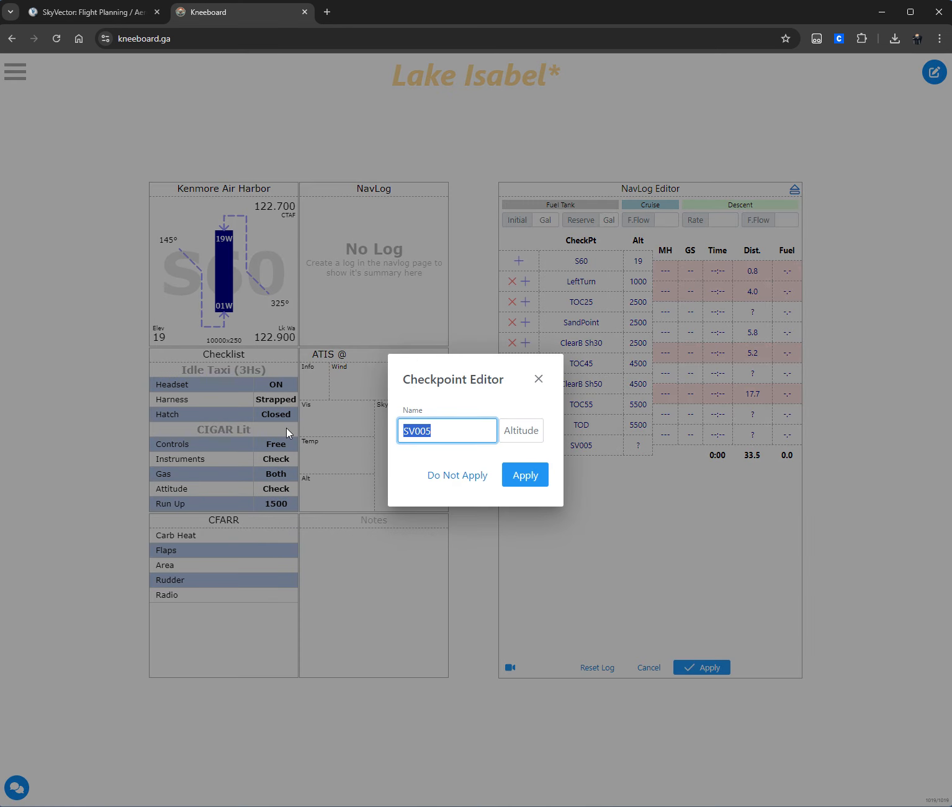
type("LkIsabel")
key("Tab")
type("2851")
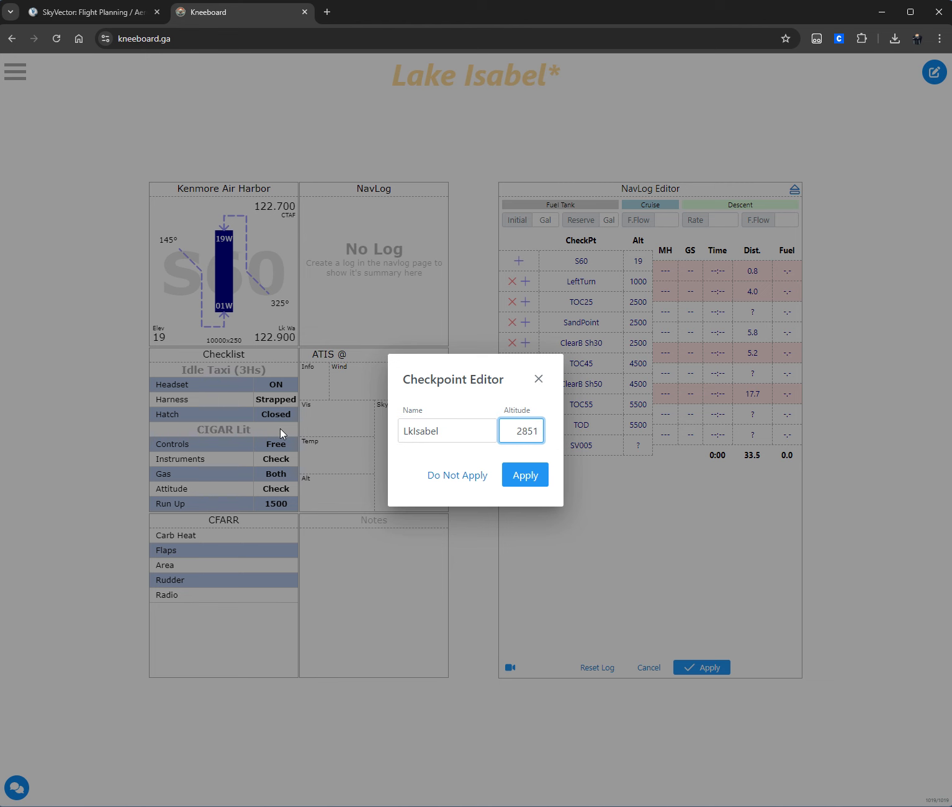
left_click(529, 477)
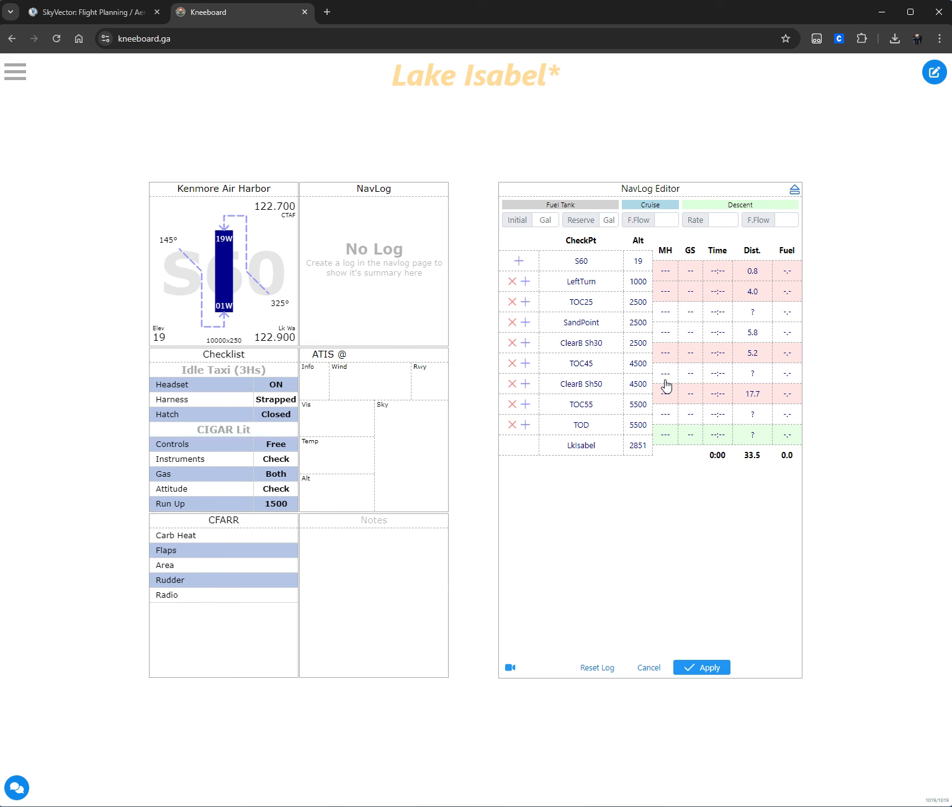
Compare the route legs and destination in SkyVector with the checkpoint list in Kneeboard
left_click(113, 14)
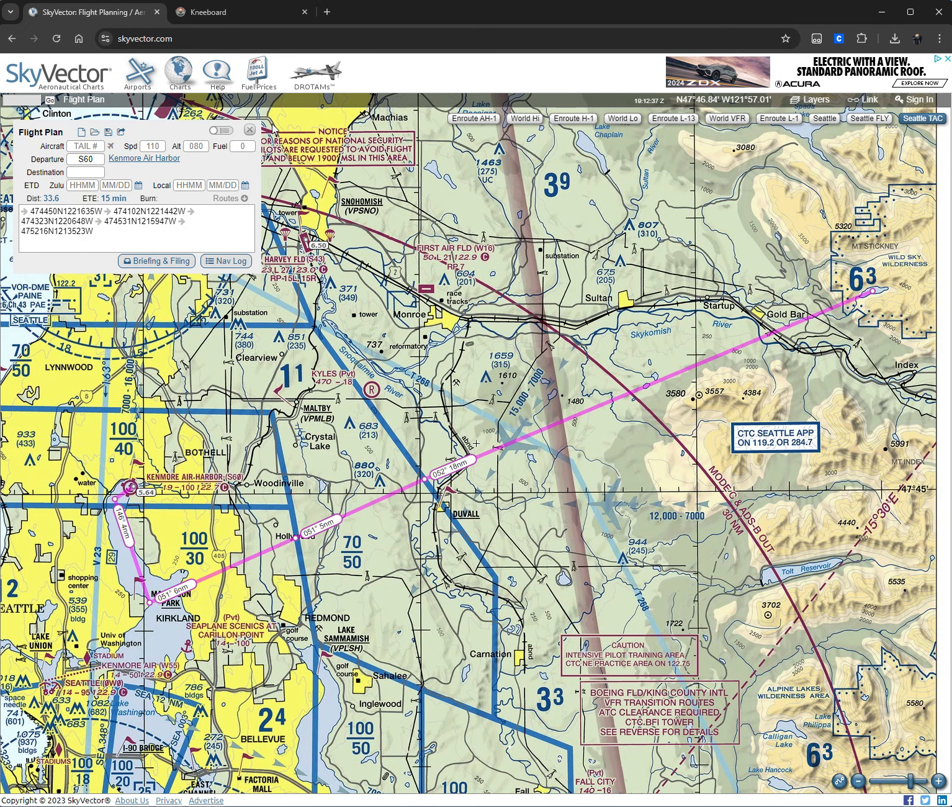
left_click(240, 12)
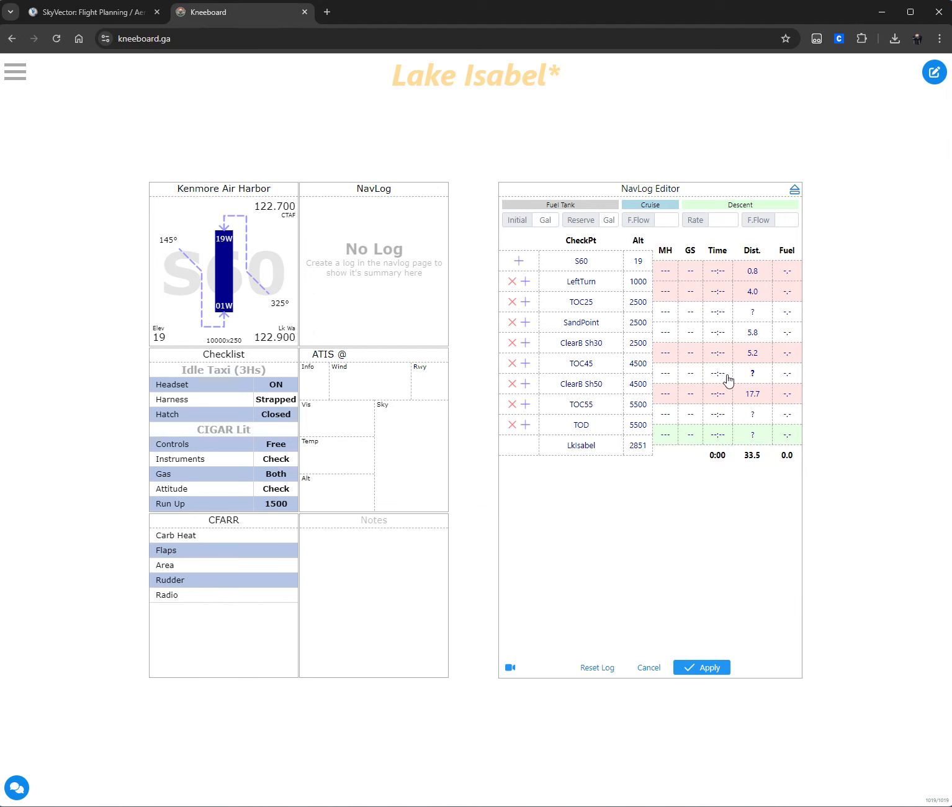
left_click(122, 12)
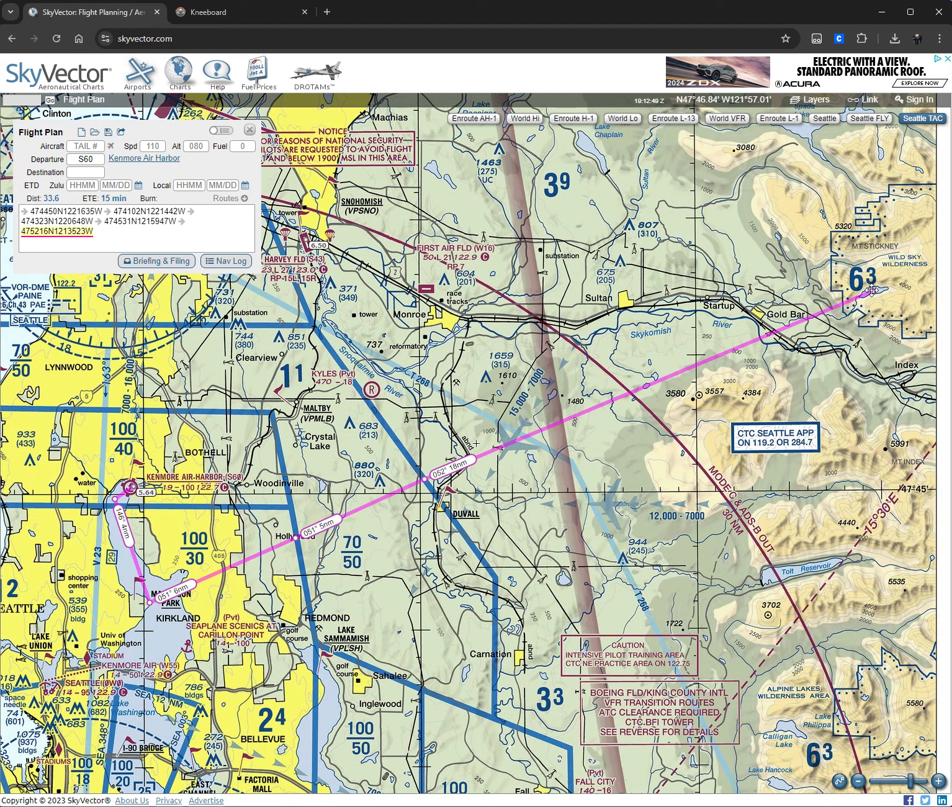
left_click(191, 15)
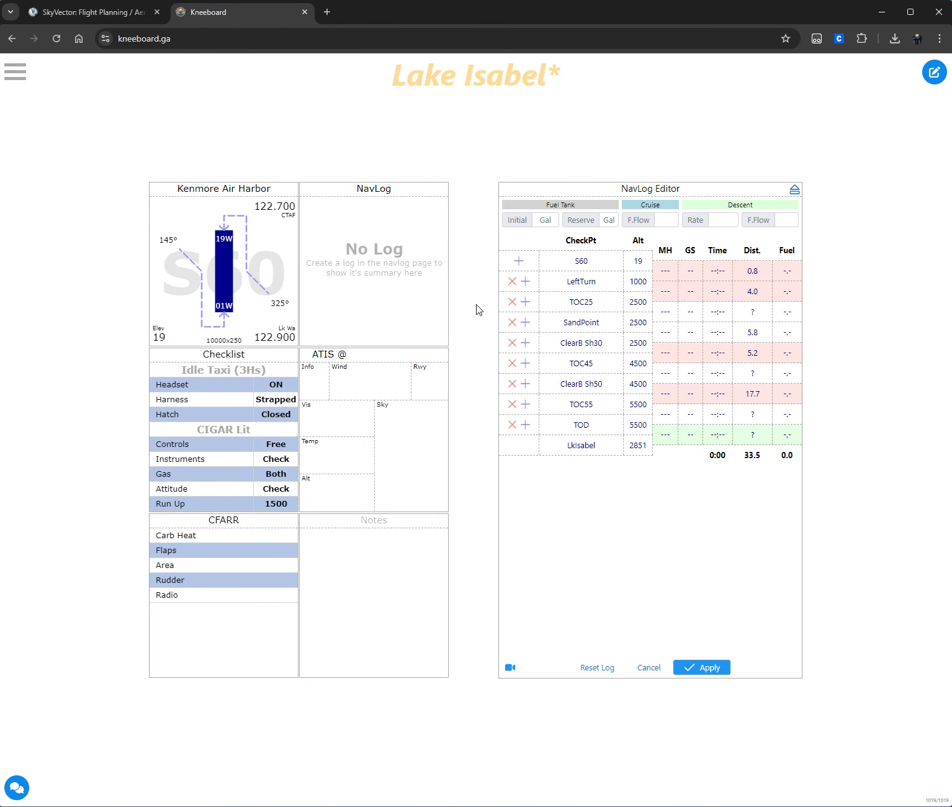
Set the fuel tank to 53 initial and 13 reserve, cruise fuel flow to 9, descent rate to 500 and descent fuel flow to 6
left_click(665, 270)
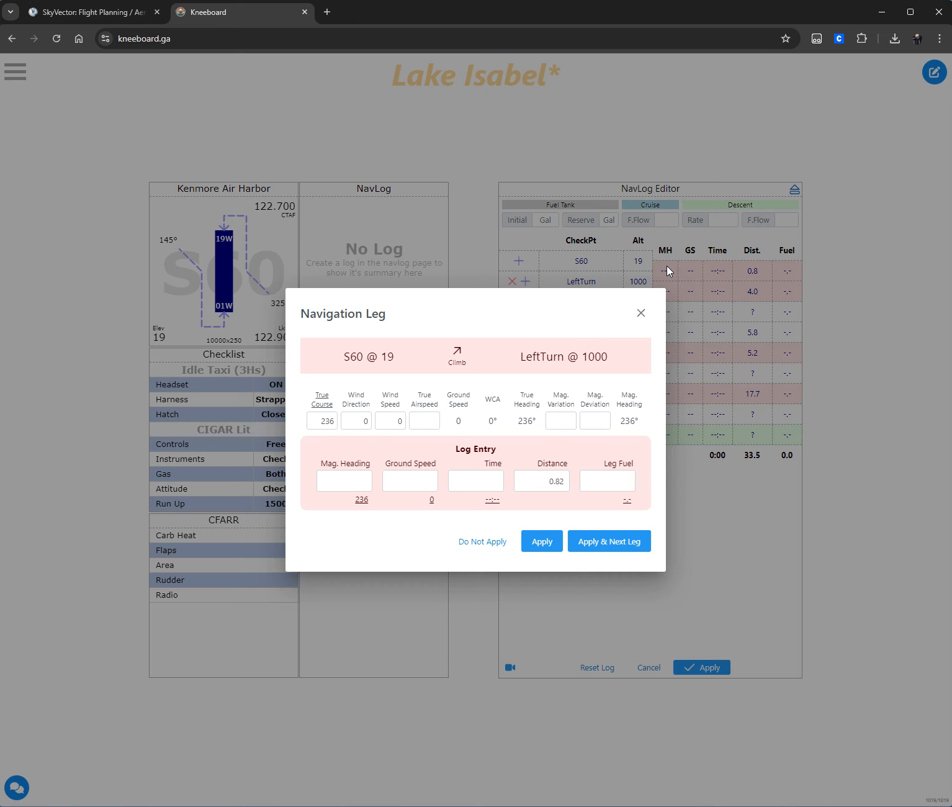
left_click(642, 313)
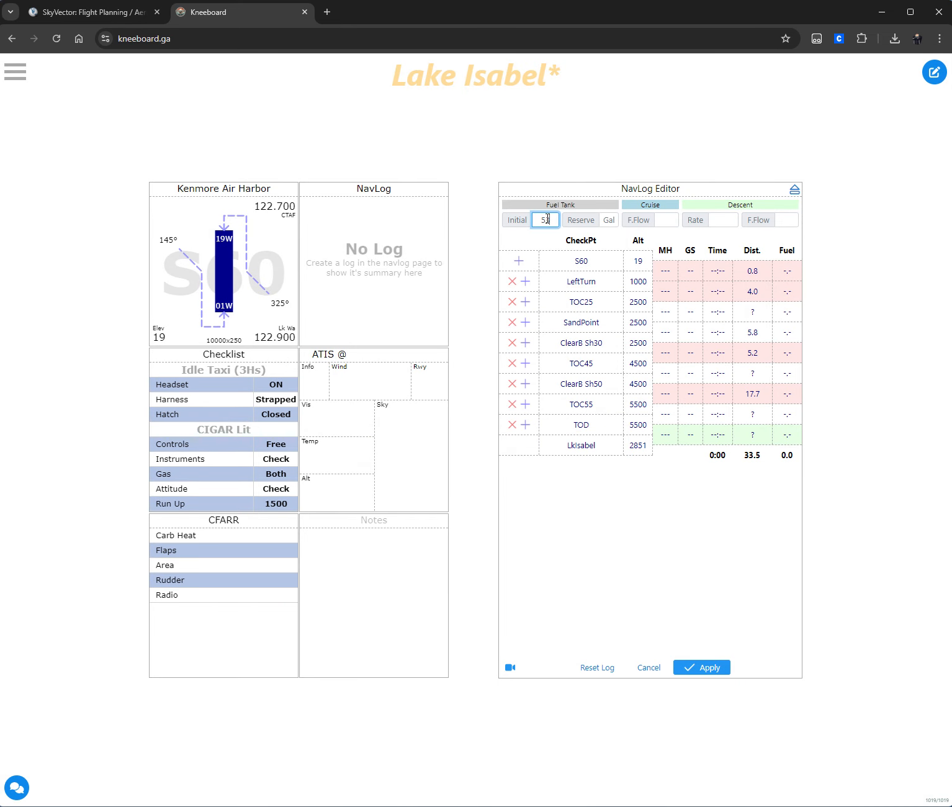
key("Tab")
type("13")
key("Tab")
type("9")
key("Tab")
type("500")
key("Tab")
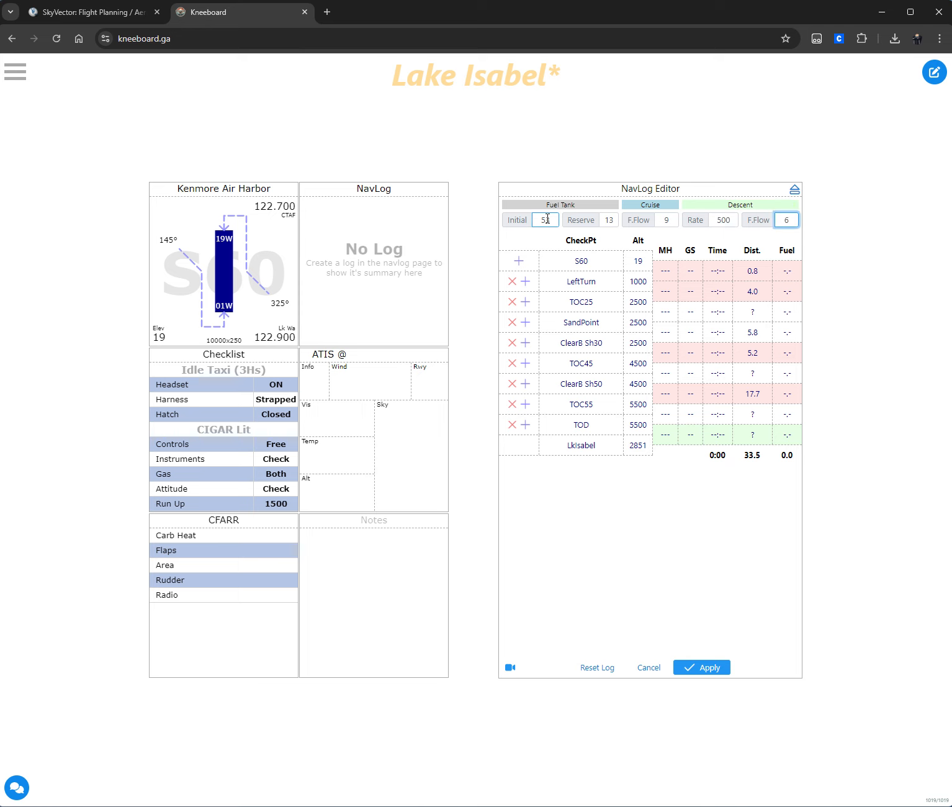
key("Tab")
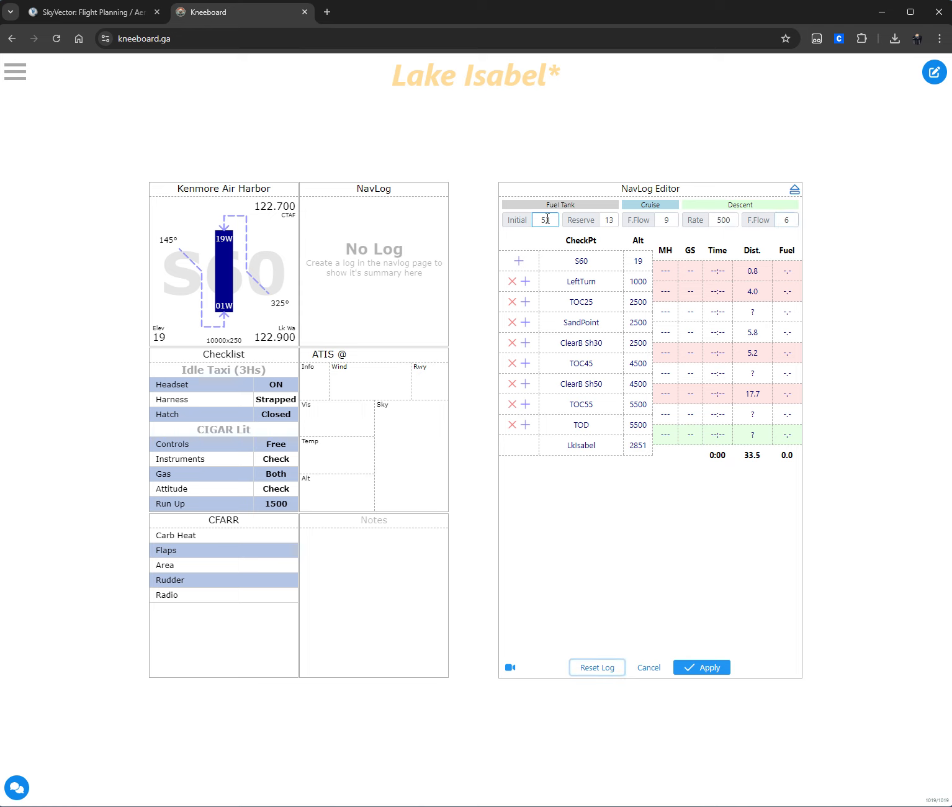
For the S60 to LeftTurn leg, set the magnetic variation to -15.5 and use the calculated magnetic heading in the log entry
left_click(667, 277)
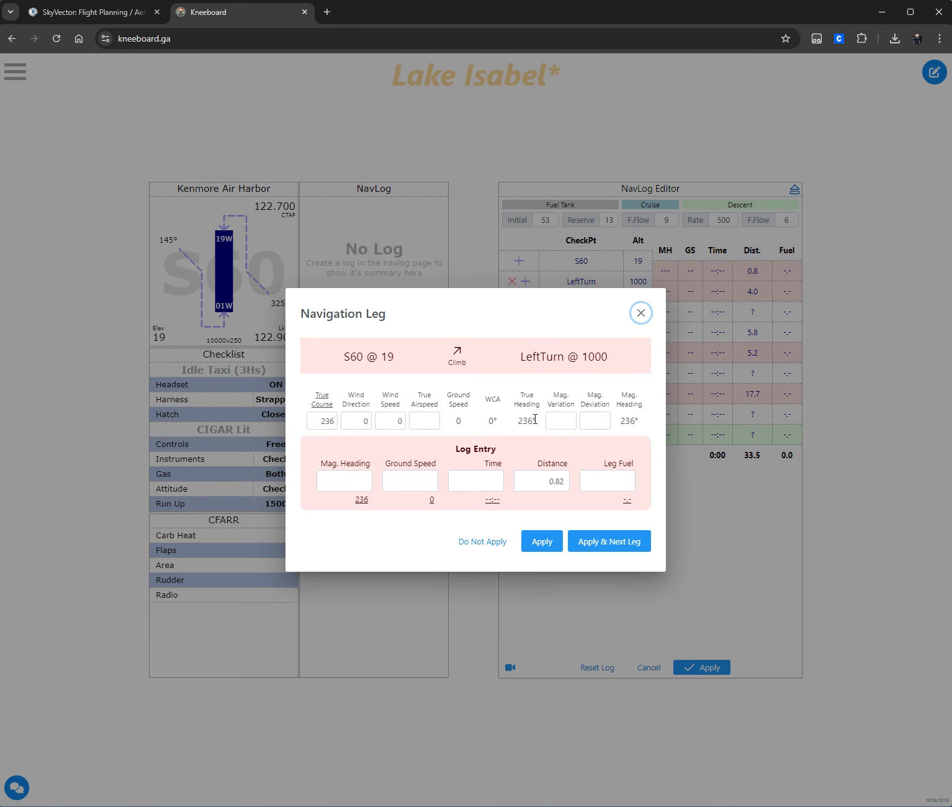
left_click(561, 421)
type("-15.5")
key("Tab")
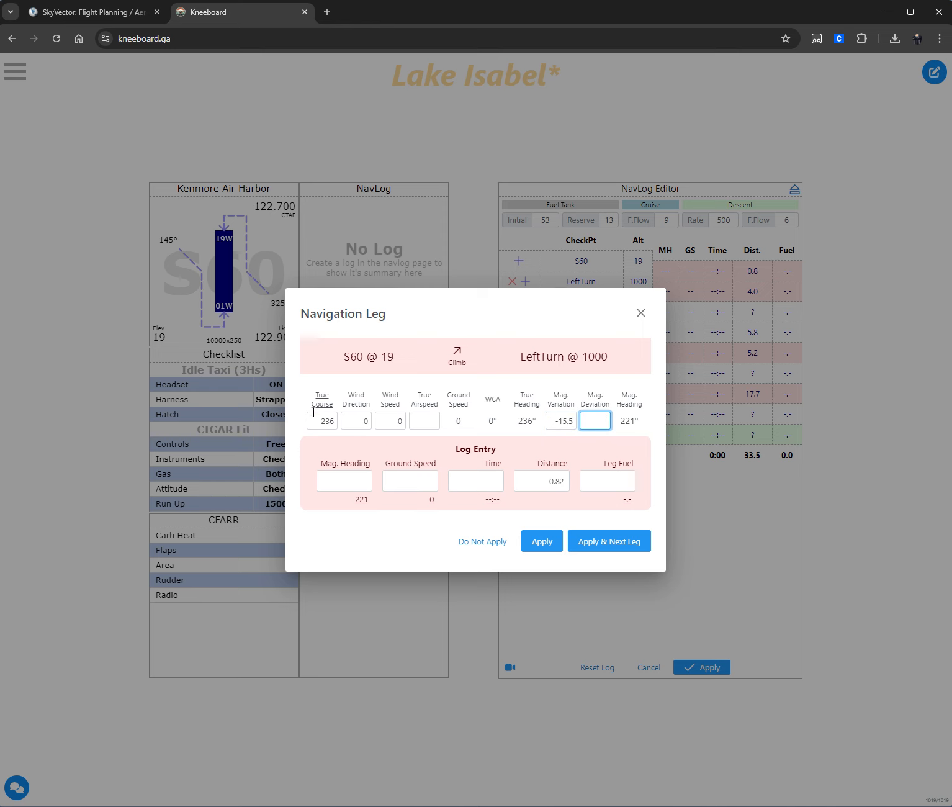
left_click(361, 501)
Set the S60 to LeftTurn leg's true airspeed to 73, time to 1 and leg fuel to 0.4+1.4
left_click(431, 415)
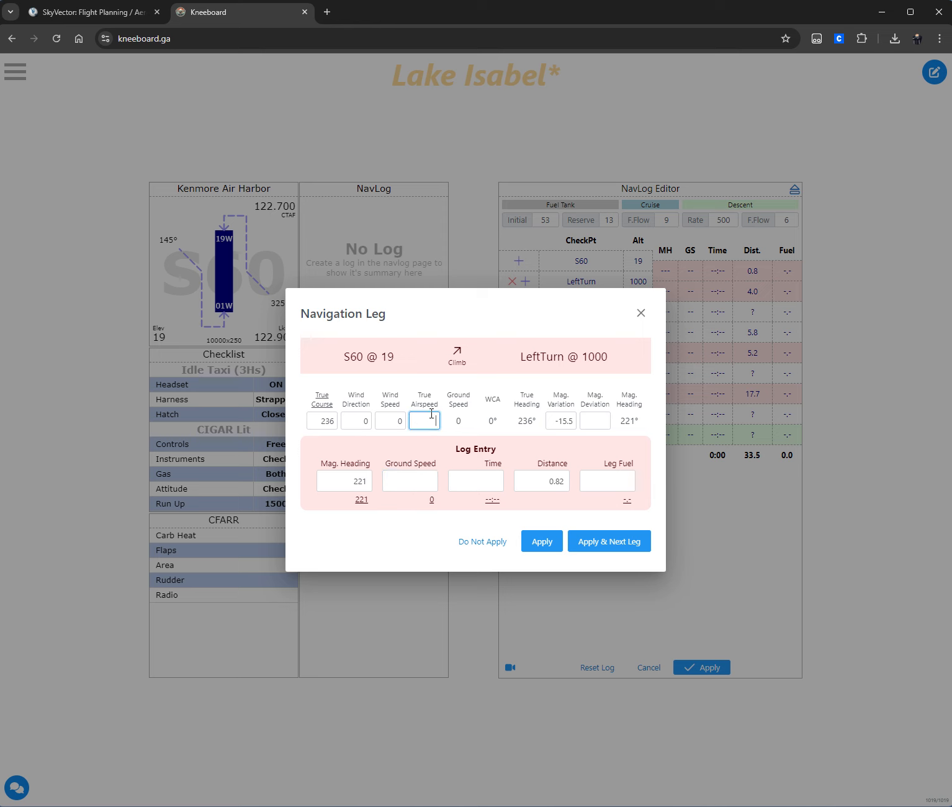
type("73")
left_click(461, 487)
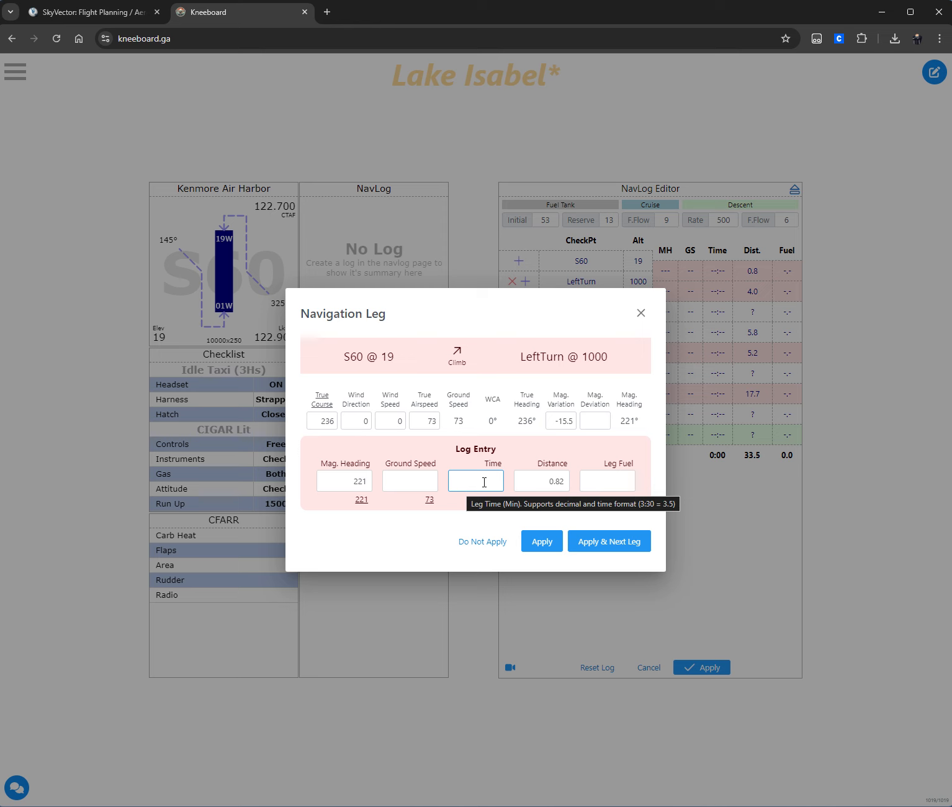
type("1")
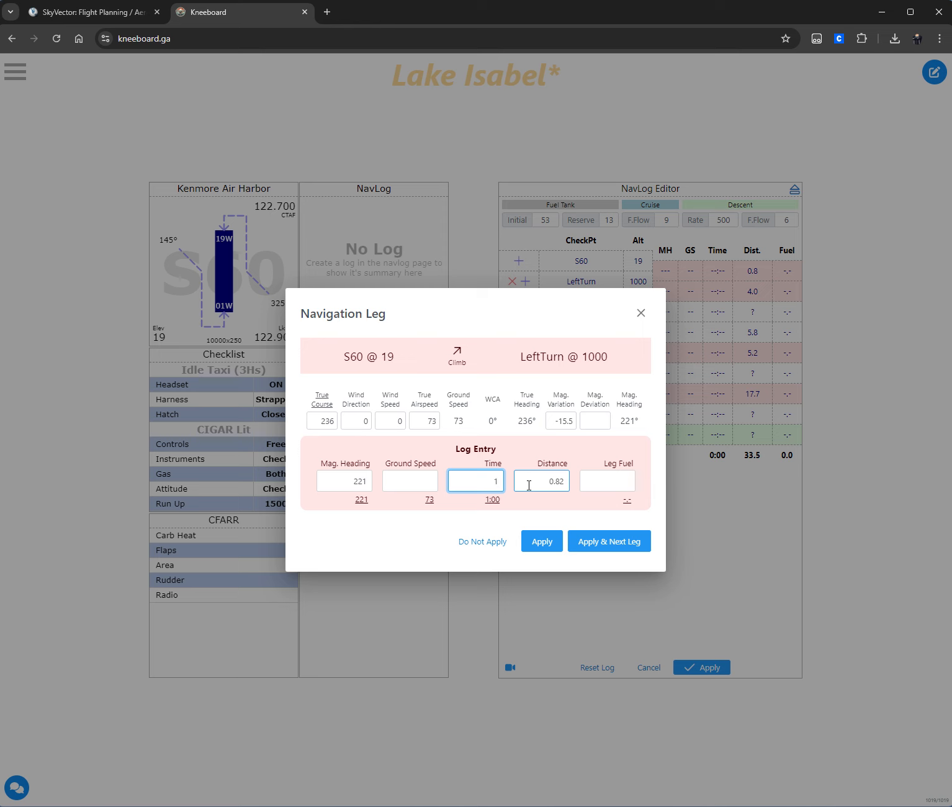
left_click(612, 479)
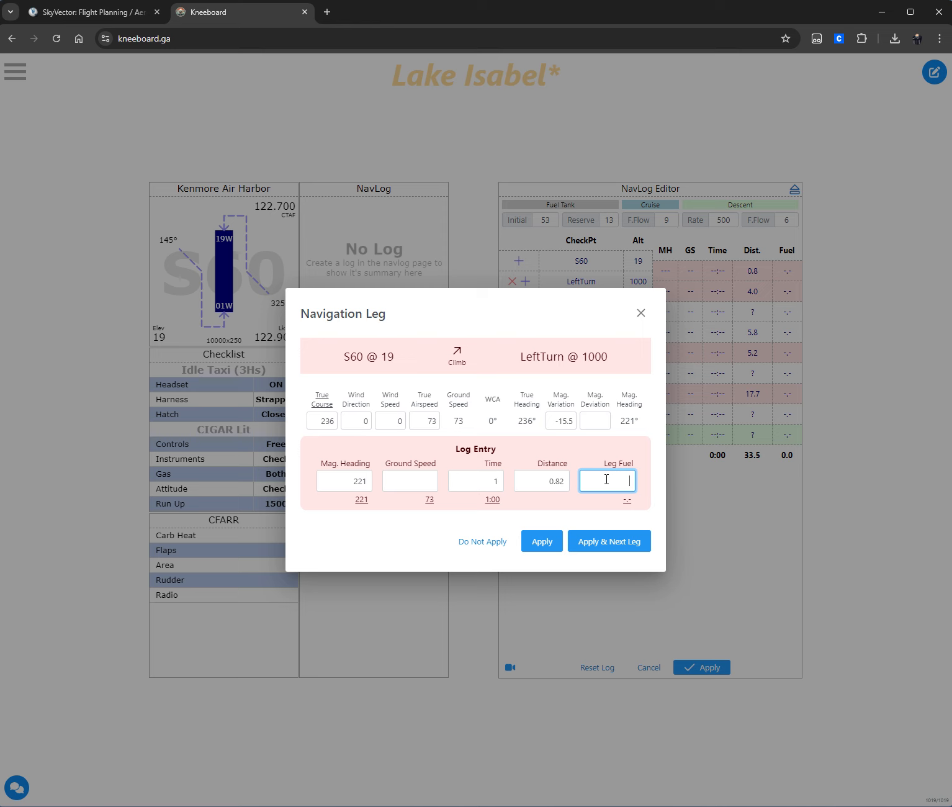
type("0.4+1.4")
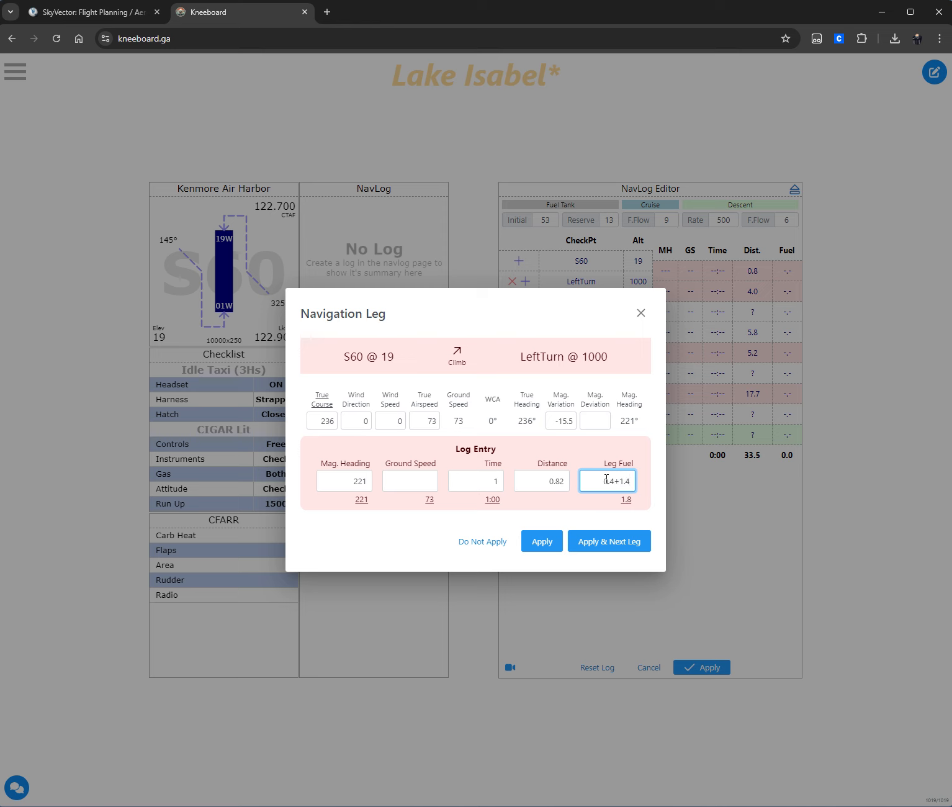
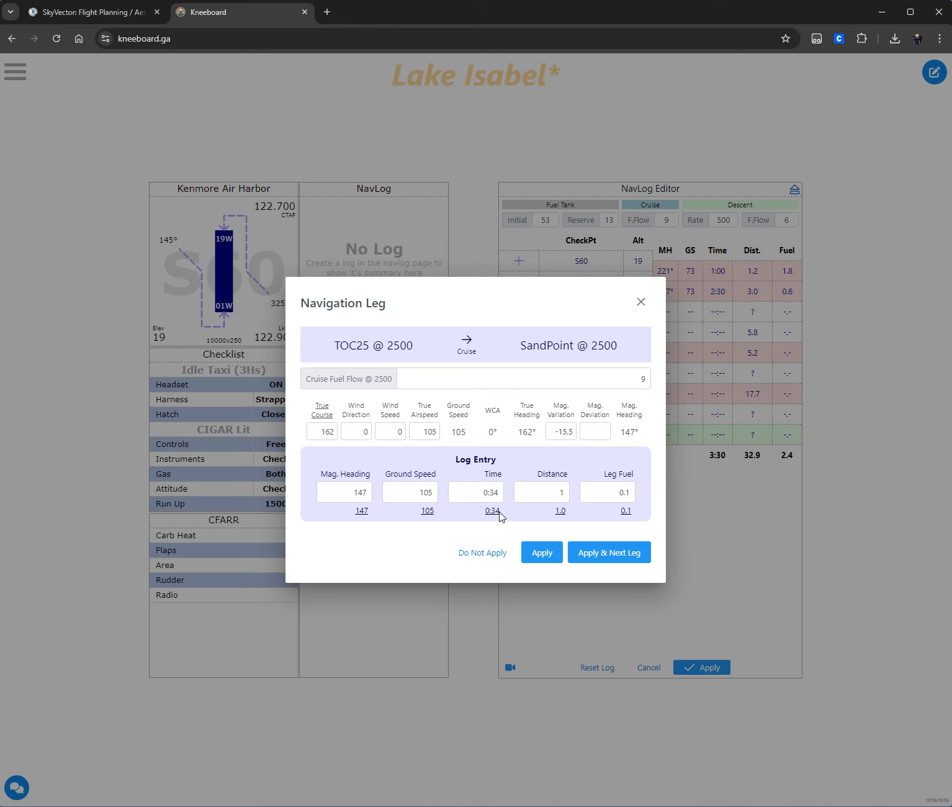
Apply the TOC25 to SandPoint leg, then log and apply the SandPoint to ClearB Sh30 leg with its calculated heading, ground speed, time and fuel
left_click(611, 554)
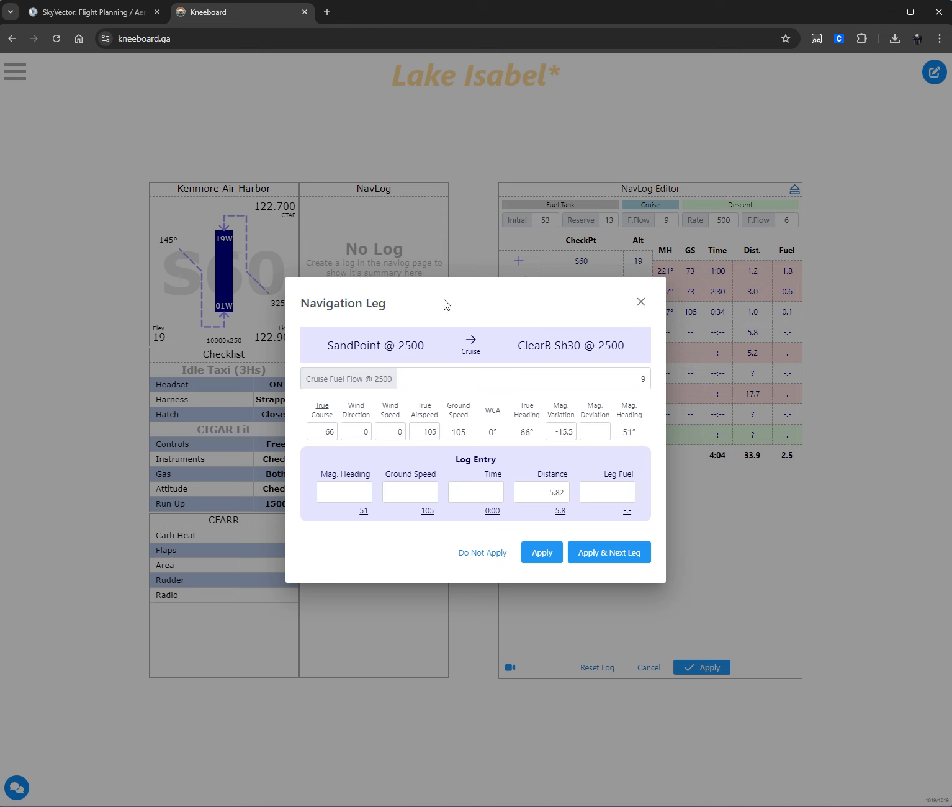
left_click(489, 388)
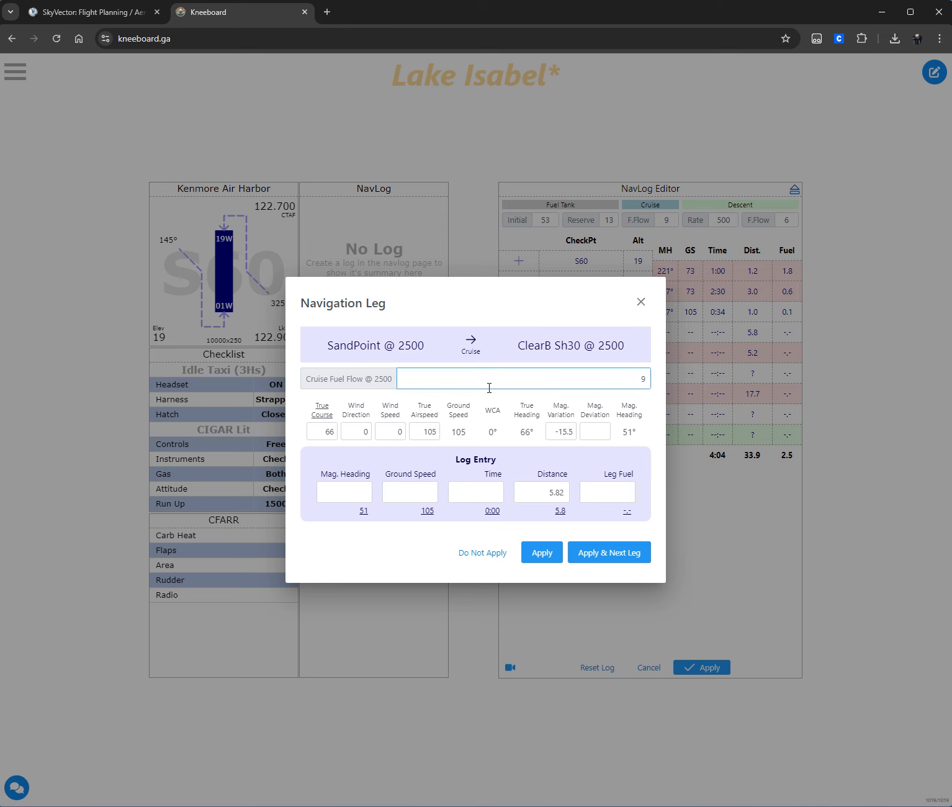
left_click(363, 513)
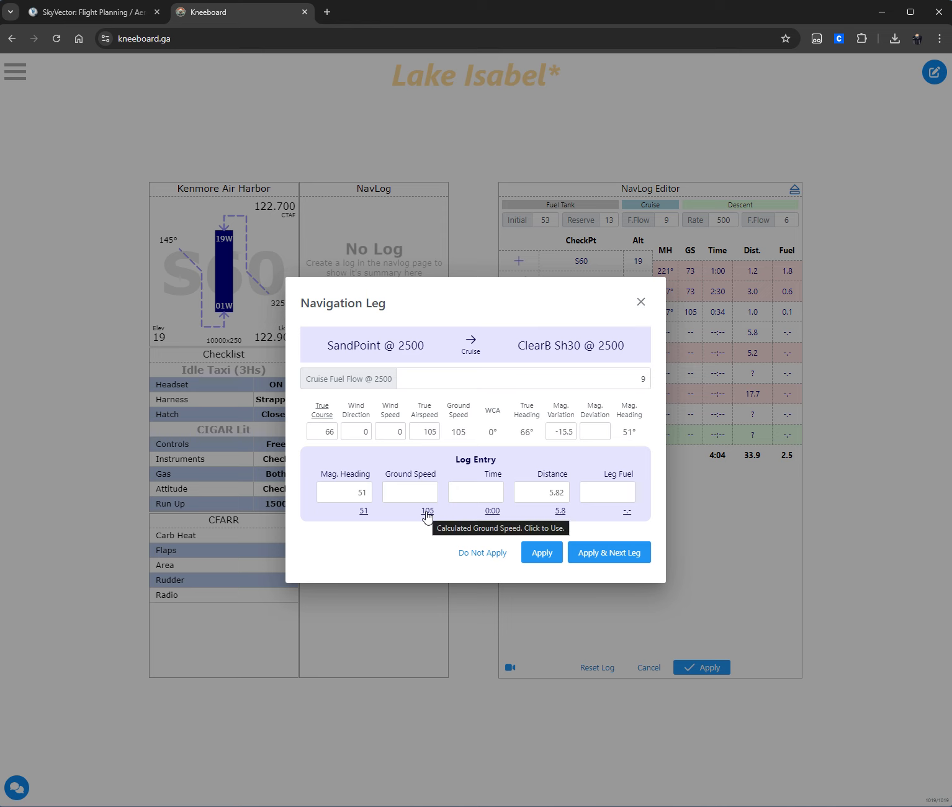
left_click(427, 512)
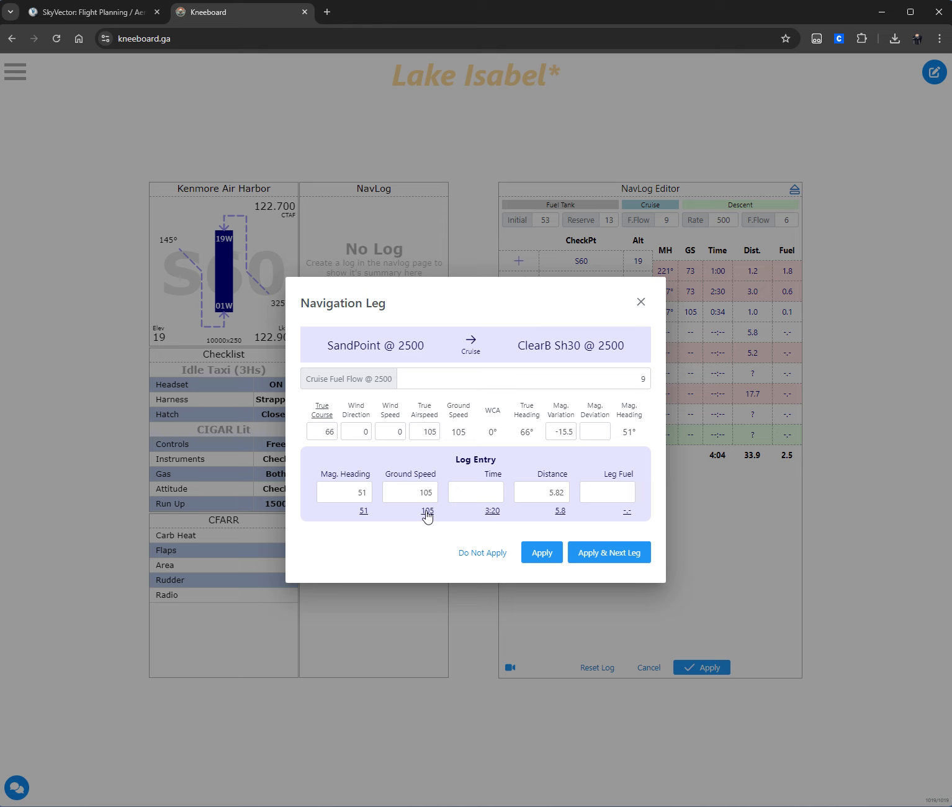
left_click(491, 512)
left_click(626, 510)
left_click(605, 554)
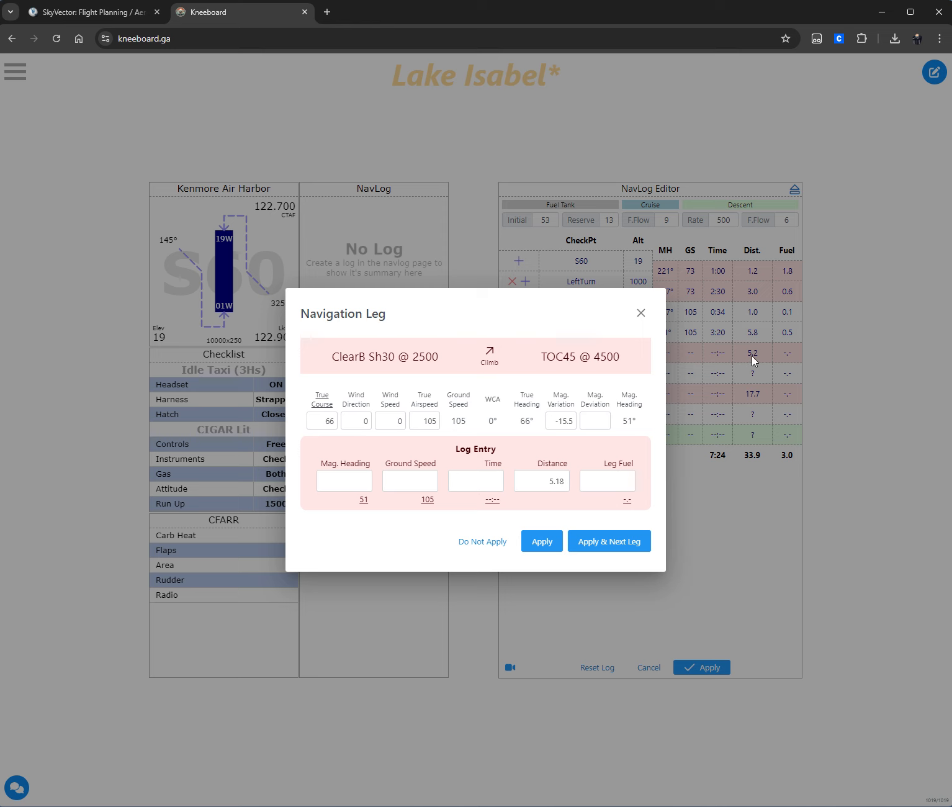
After checking the route in SkyVector, set the ClearB Sh30 to TOC45 leg's true airspeed to 73 and use the calculated heading and ground speed
left_click(112, 17)
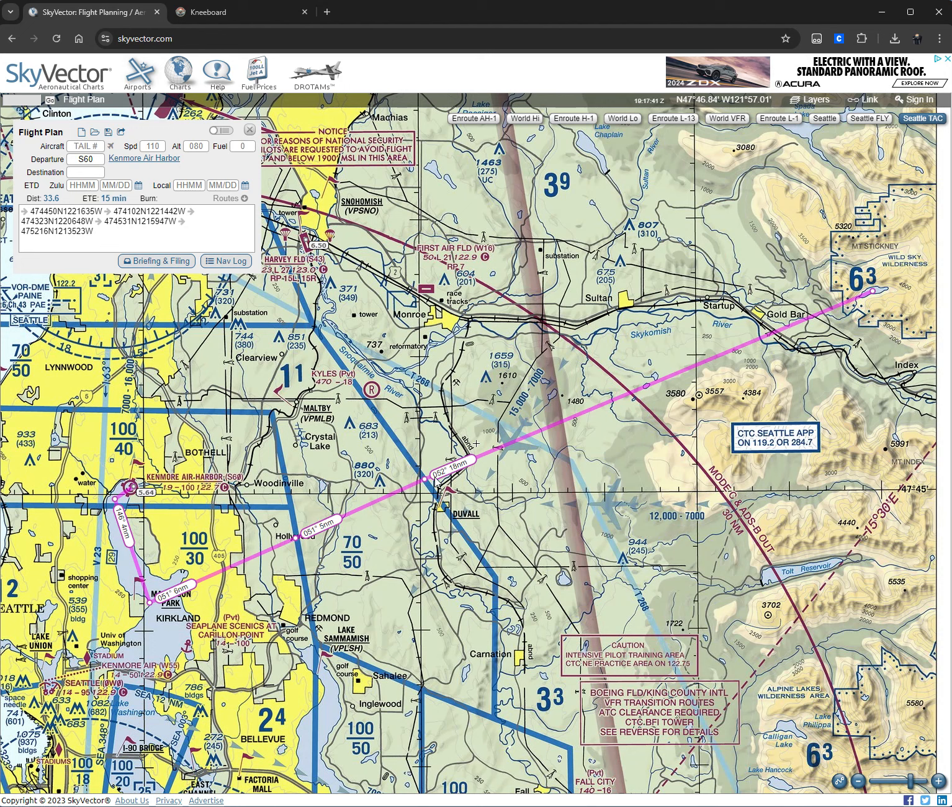
left_click(236, 14)
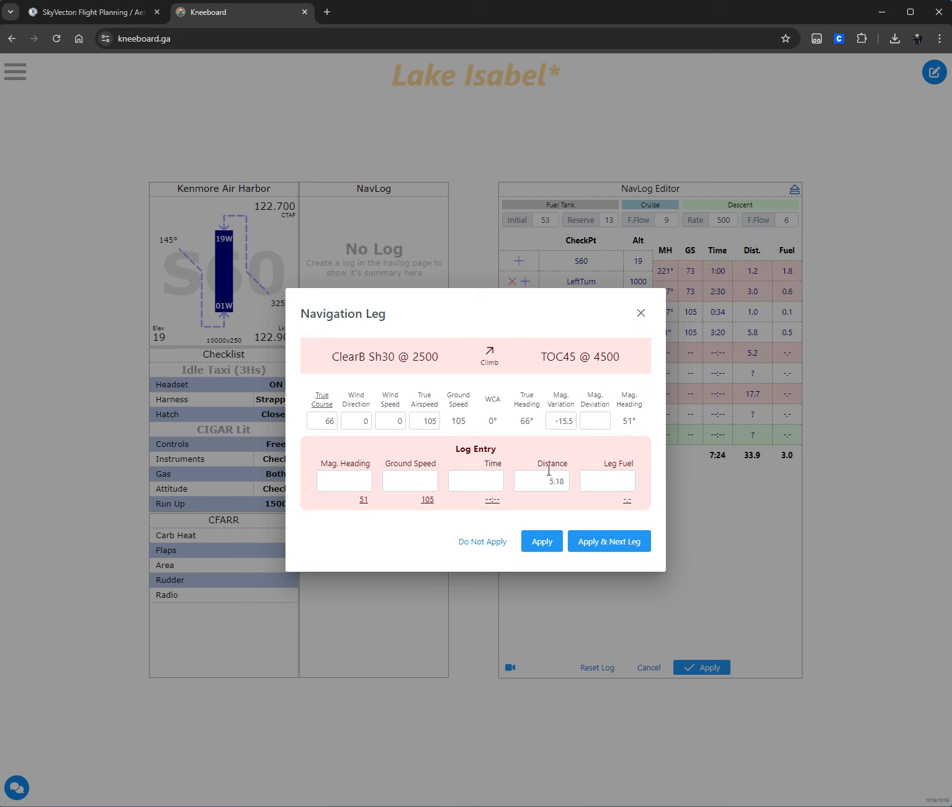
left_click(363, 499)
left_click_drag(422, 421, 490, 422)
type("73")
left_click(429, 500)
Set the ClearB Sh30 to TOC45 leg's time to 7-3.5, distance to the calculated 4.3 and leg fuel to 1.7-1, and apply the leg
left_click(487, 485)
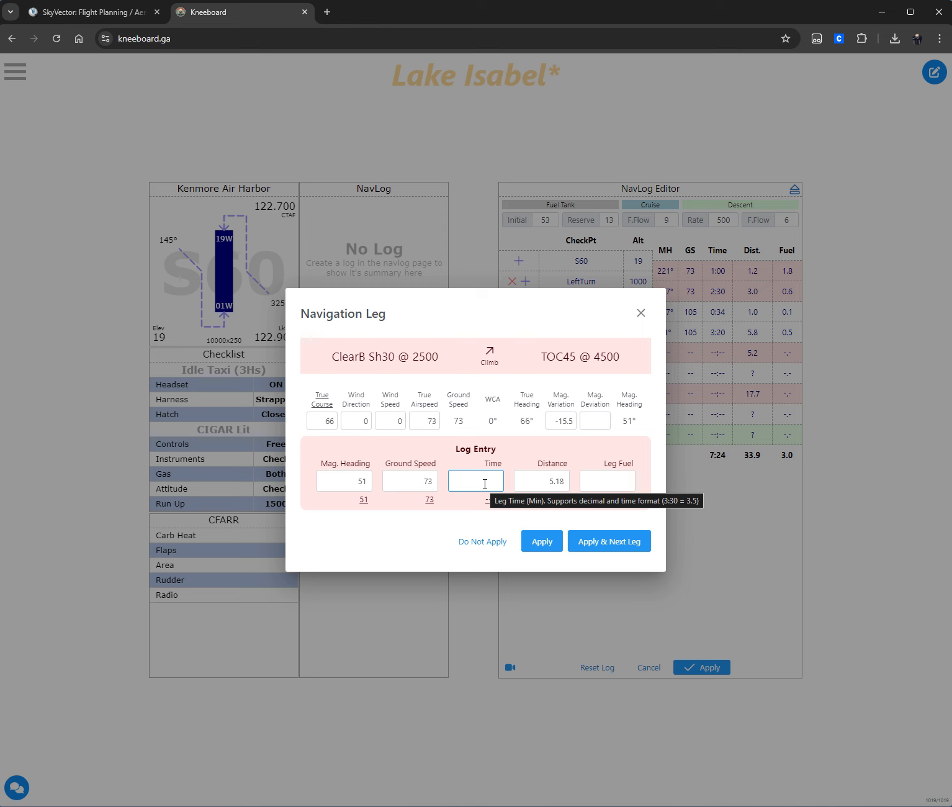
left_click(484, 485)
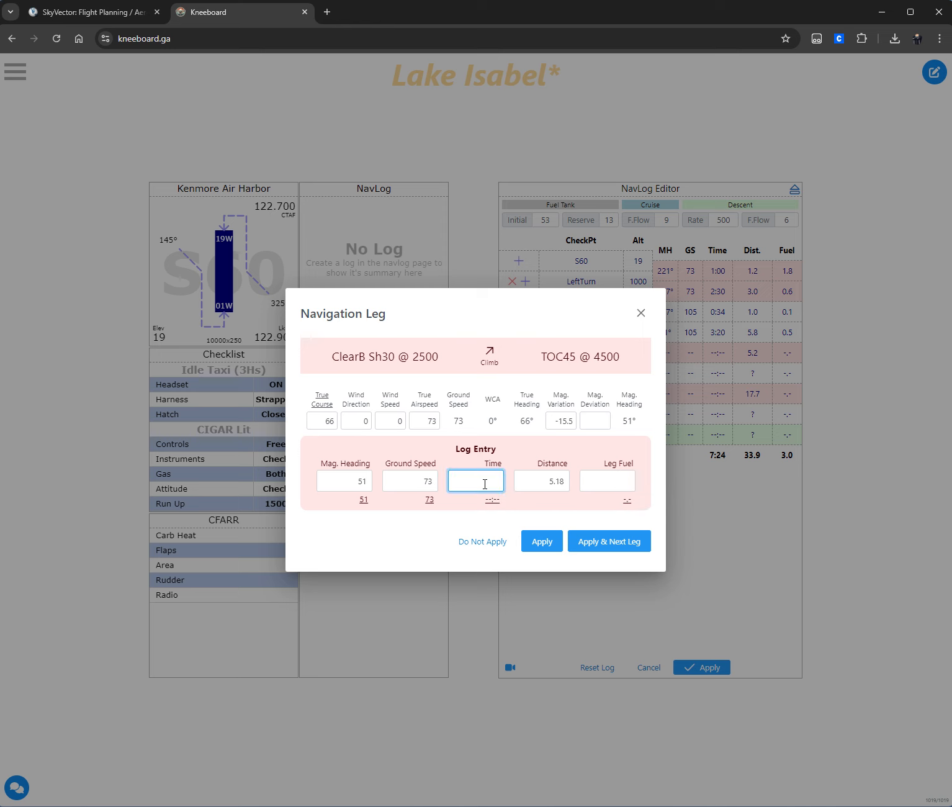
type("7-3.5")
left_click(493, 501)
left_click(545, 481)
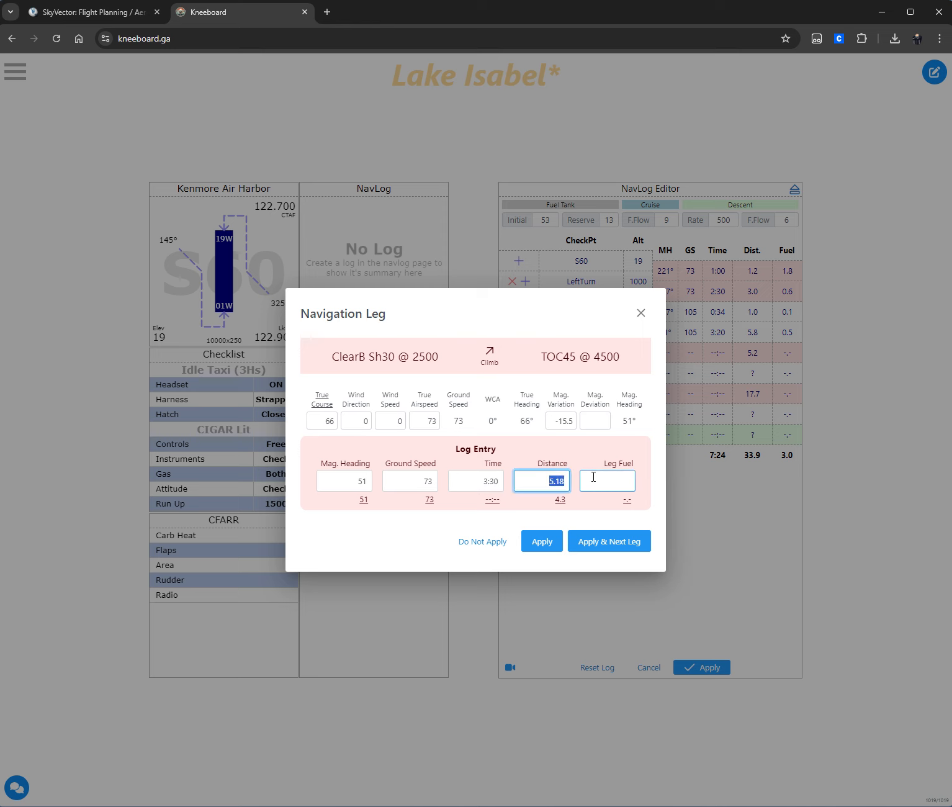
left_click(562, 501)
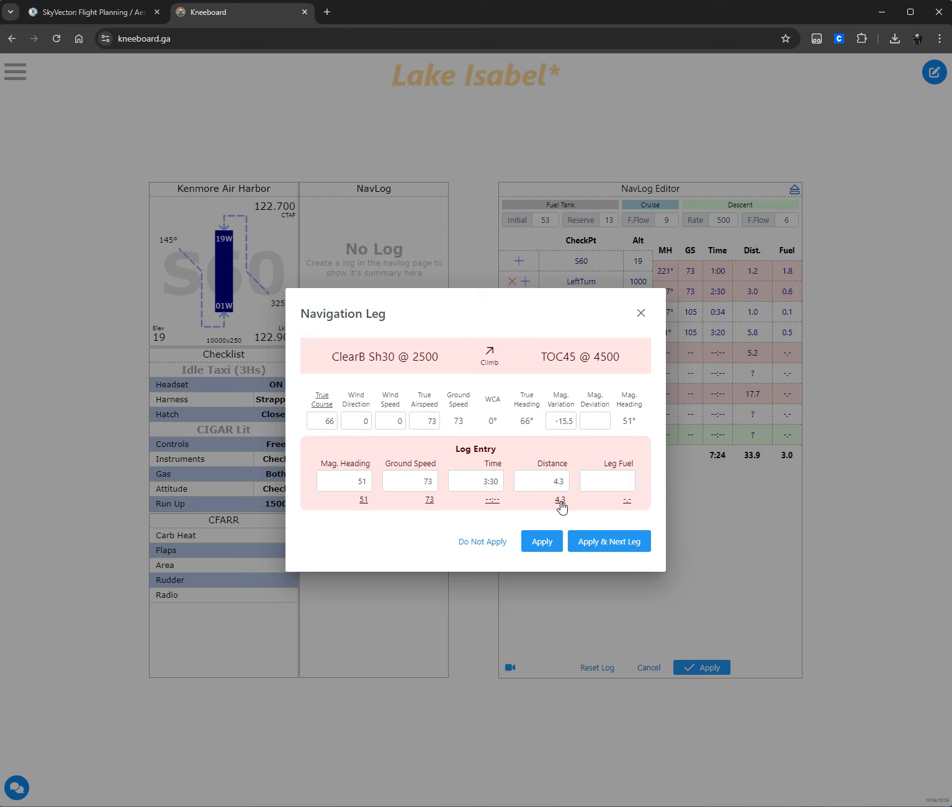
left_click(620, 481)
type("1.7-1")
left_click(625, 500)
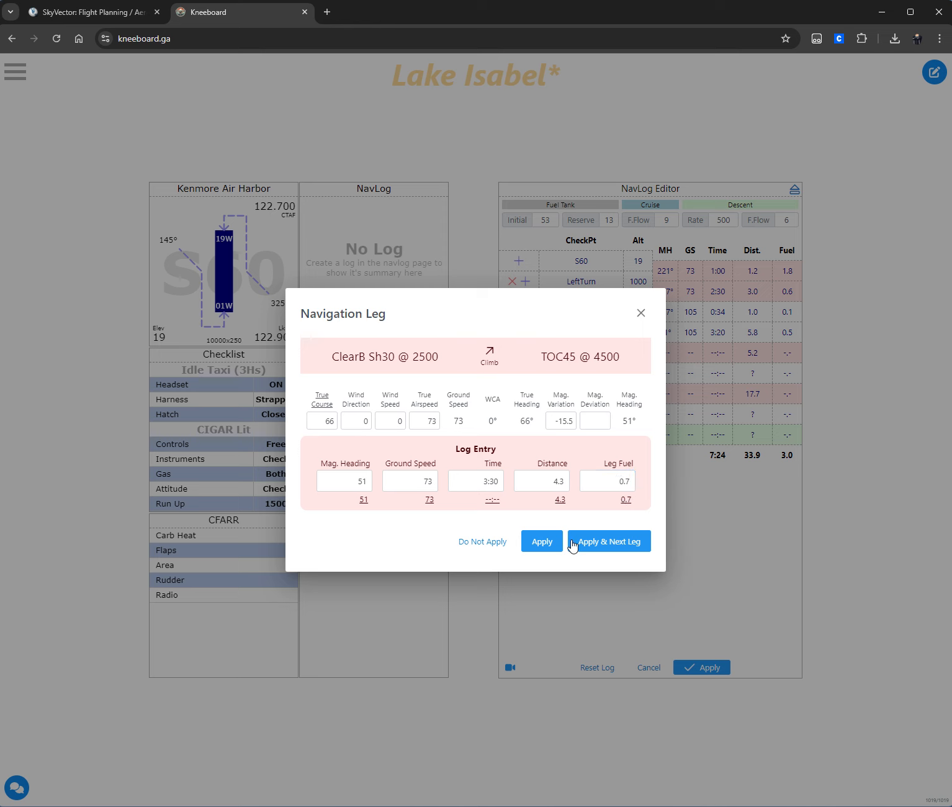
left_click(603, 550)
Set the TOC45 to ClearB Sh50 leg's distance to 5.18-4.3, using the calculated 0.9, and check the route in SkyVector
left_click(558, 492)
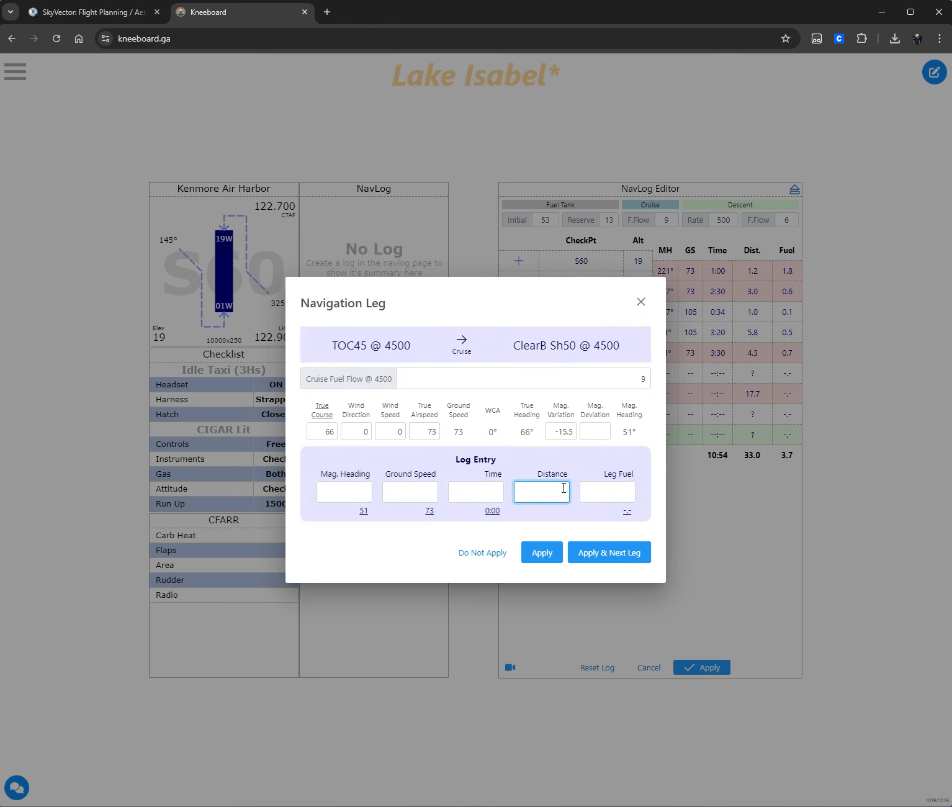
type("5.18-4.3")
left_click(560, 511)
left_click(121, 18)
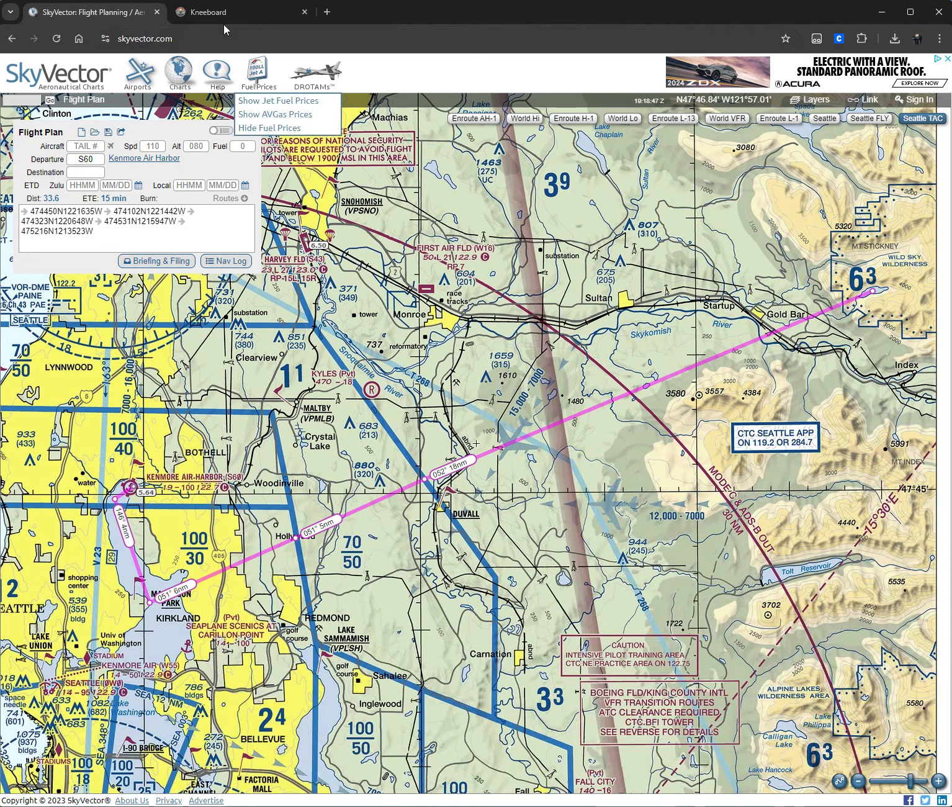
left_click(236, 12)
left_click(496, 497)
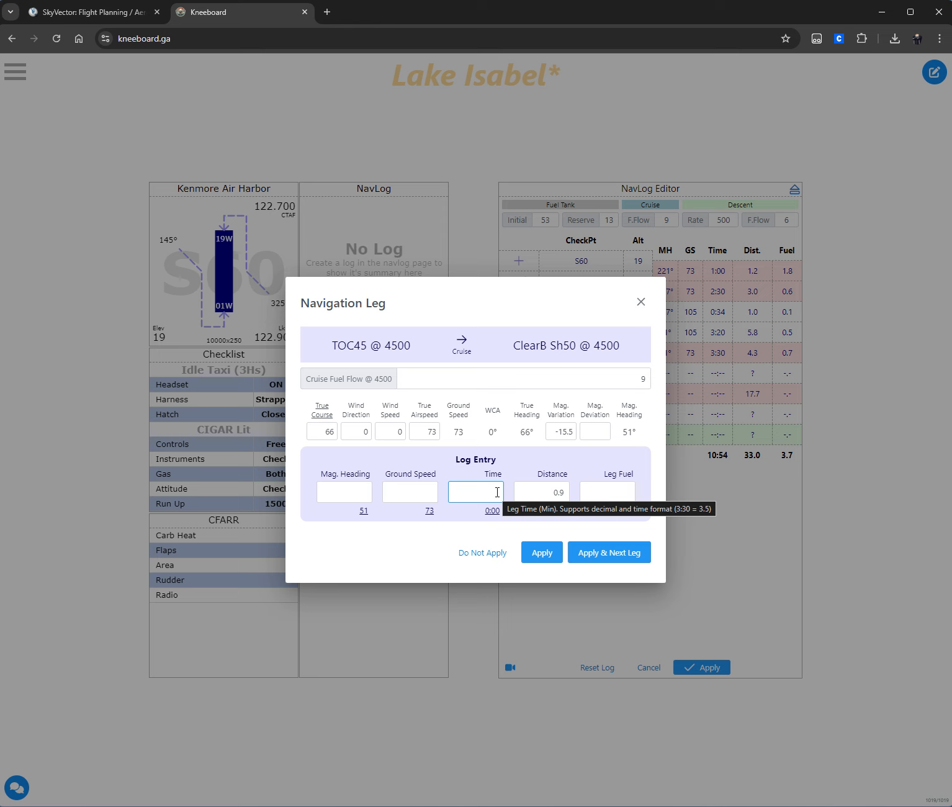
left_click(537, 495)
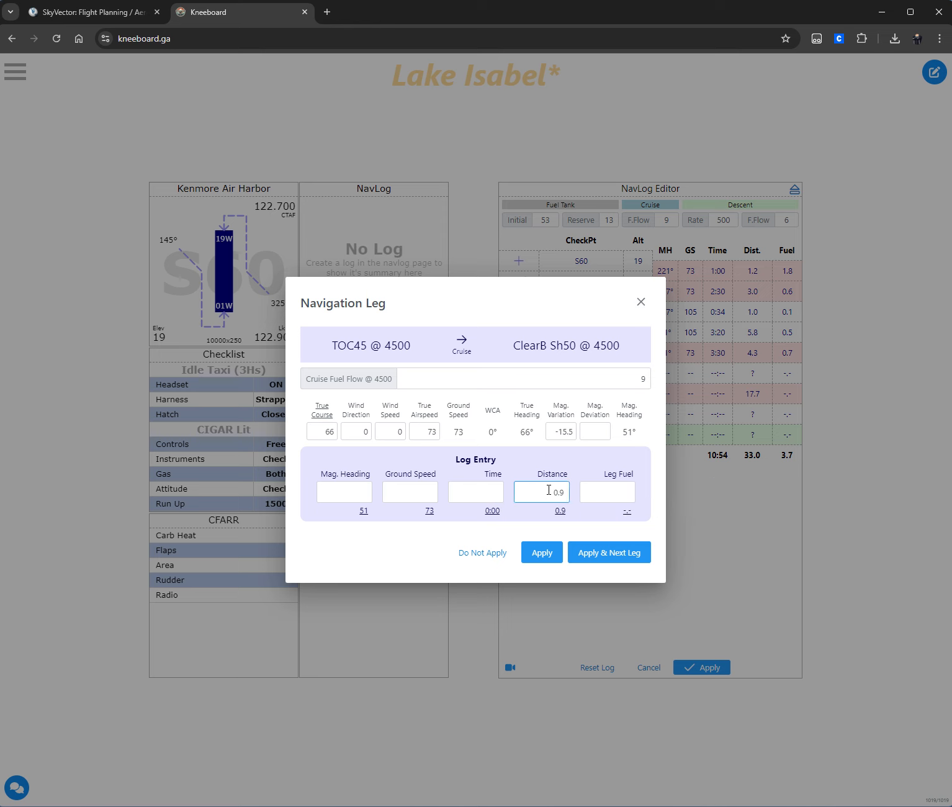
type("0.9")
Set the TOC45 to ClearB Sh50 leg's true airspeed to 105 and apply it with the calculated heading, ground speed, time and fuel
left_click(429, 431)
left_click_drag(423, 430, 507, 415)
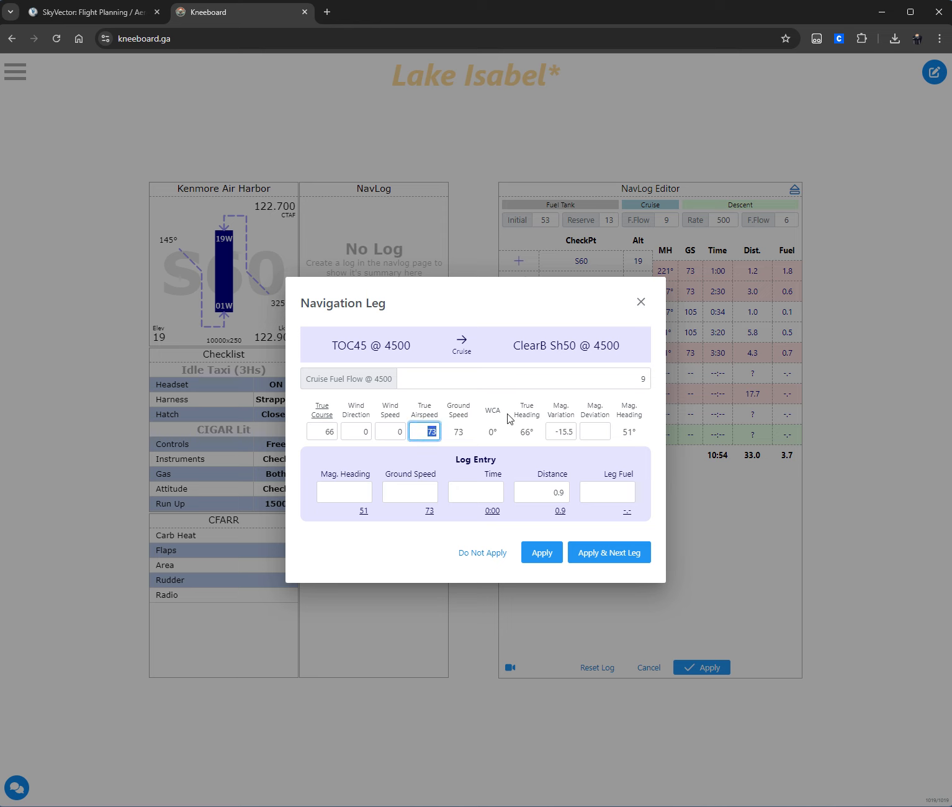
type("105")
left_click(363, 510)
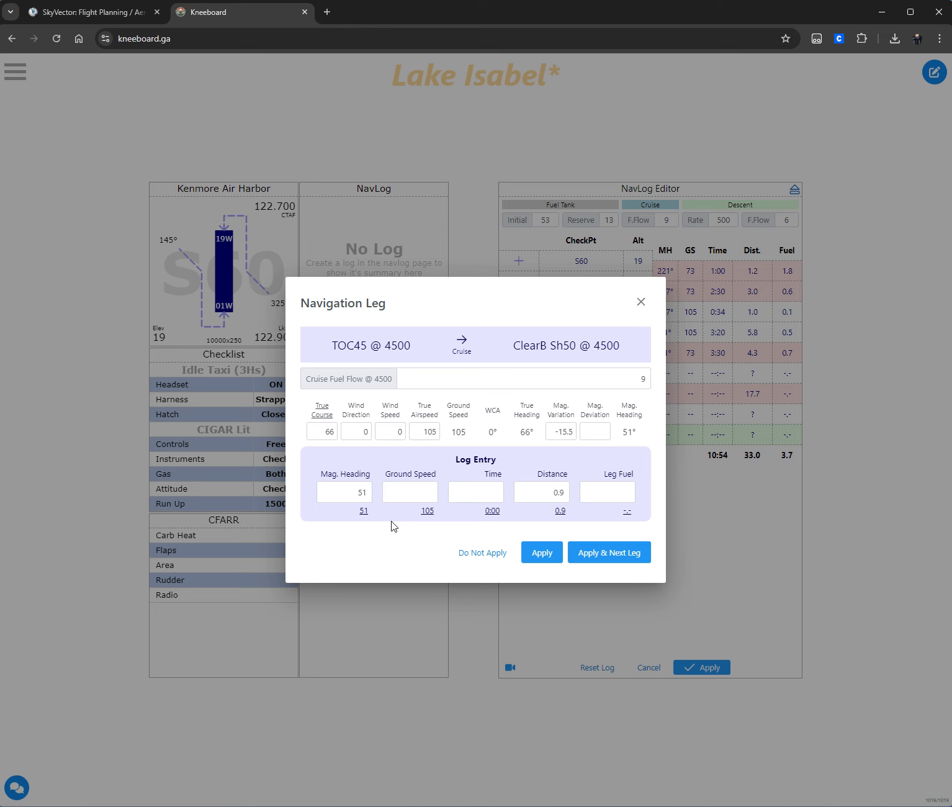
left_click(427, 511)
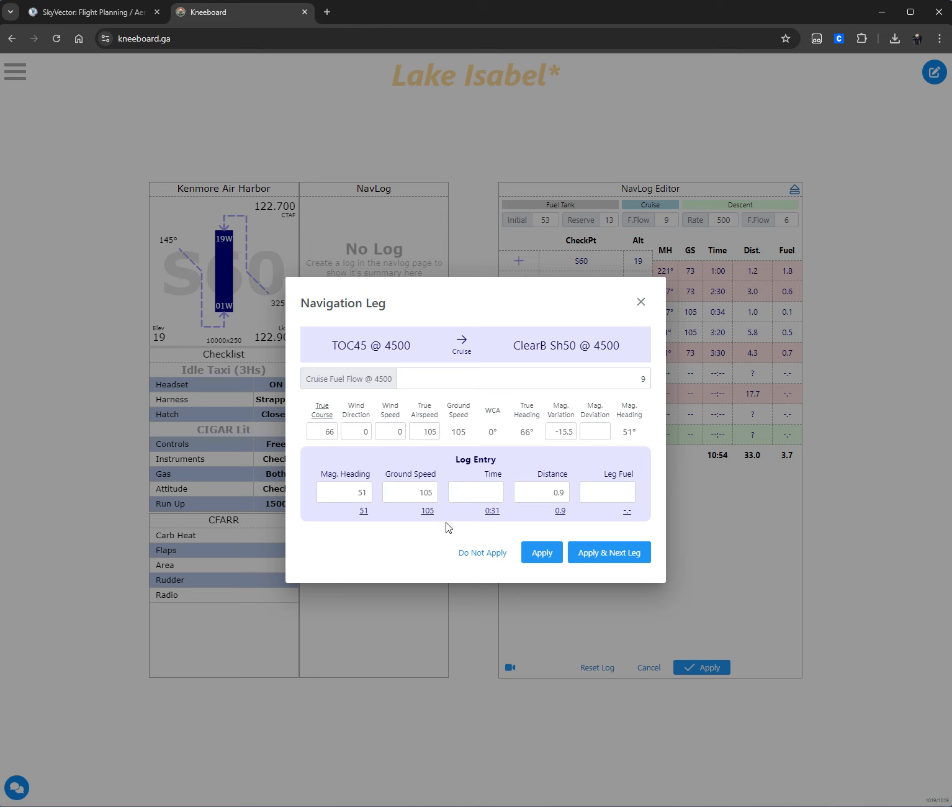
left_click(493, 512)
left_click(625, 511)
left_click(604, 556)
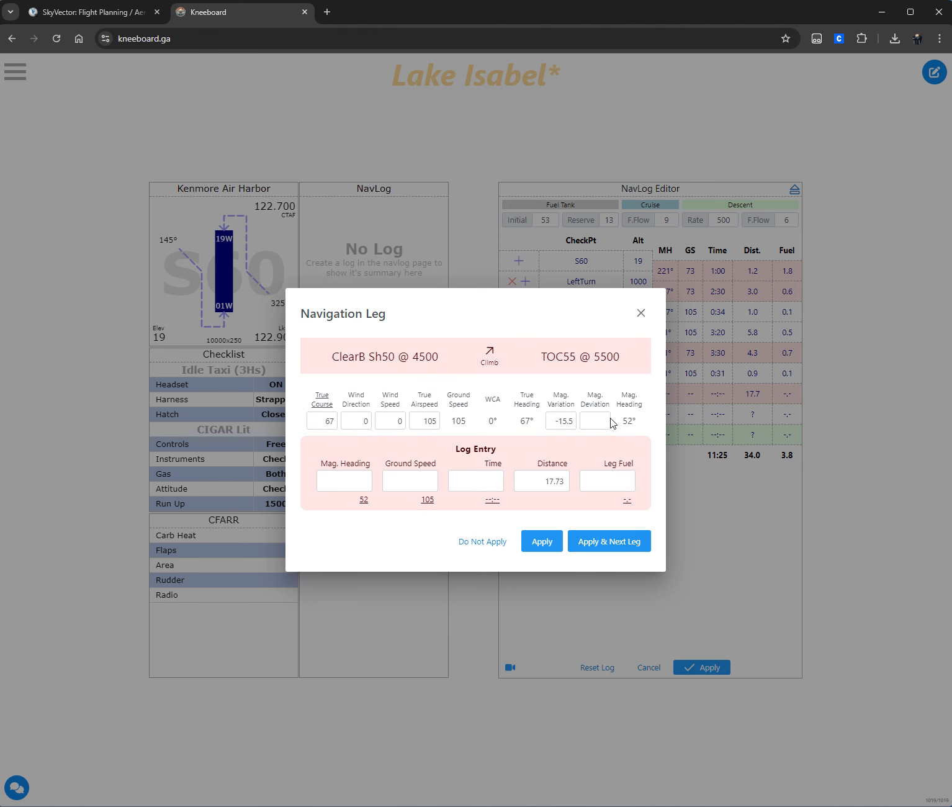
Review the route in SkyVector, and set the ClearB Sh50 to TOC55 leg's true airspeed to 73 with the calculated heading and ground speed
left_click(106, 17)
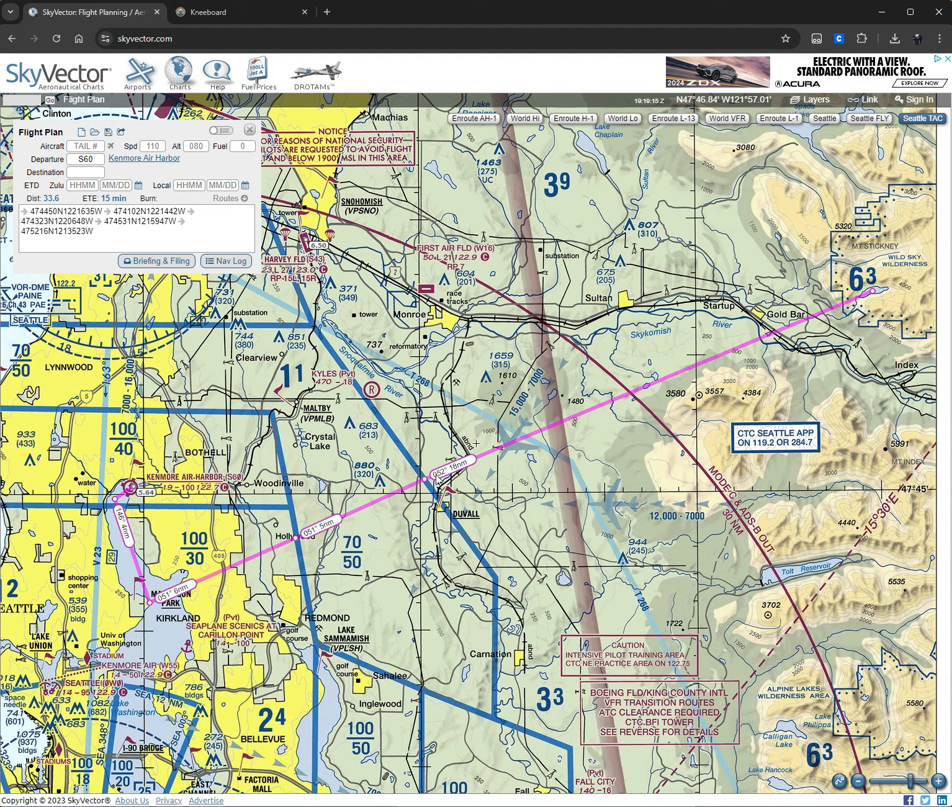
scroll(594, 468, "down", 2)
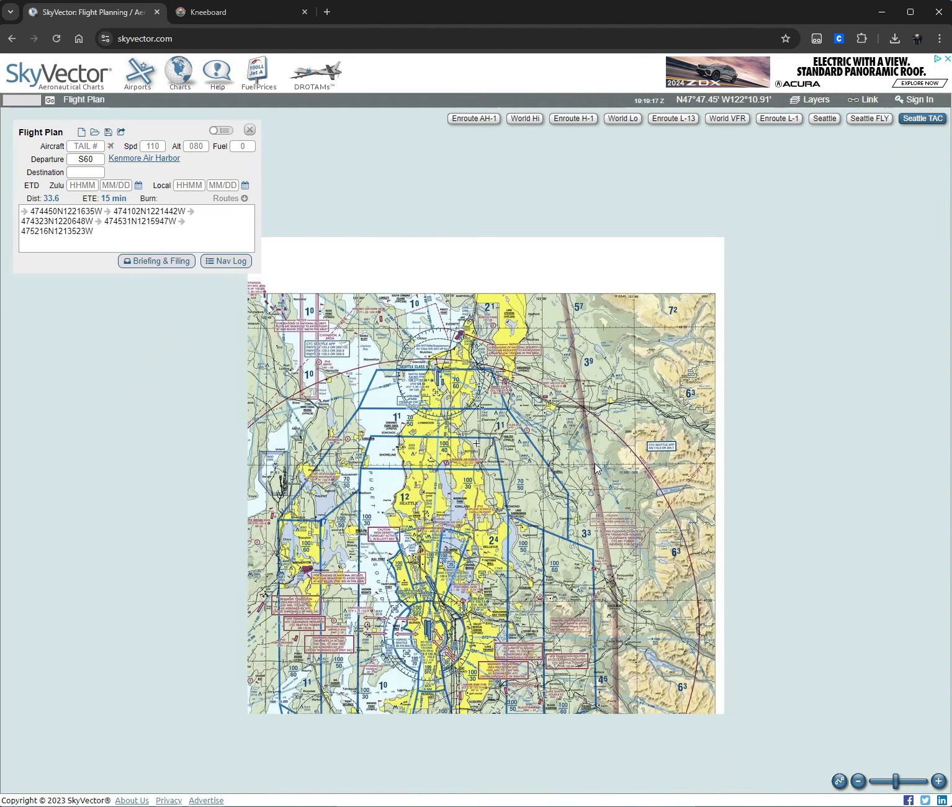
scroll(598, 453, "up", 1)
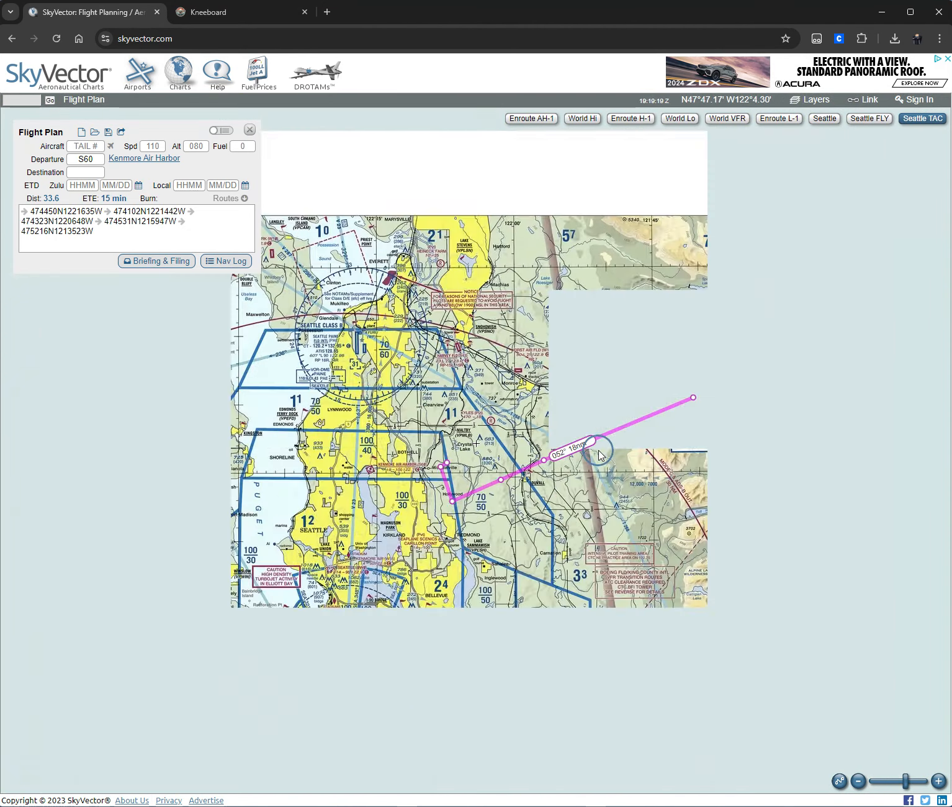
scroll(600, 447, "up", 1)
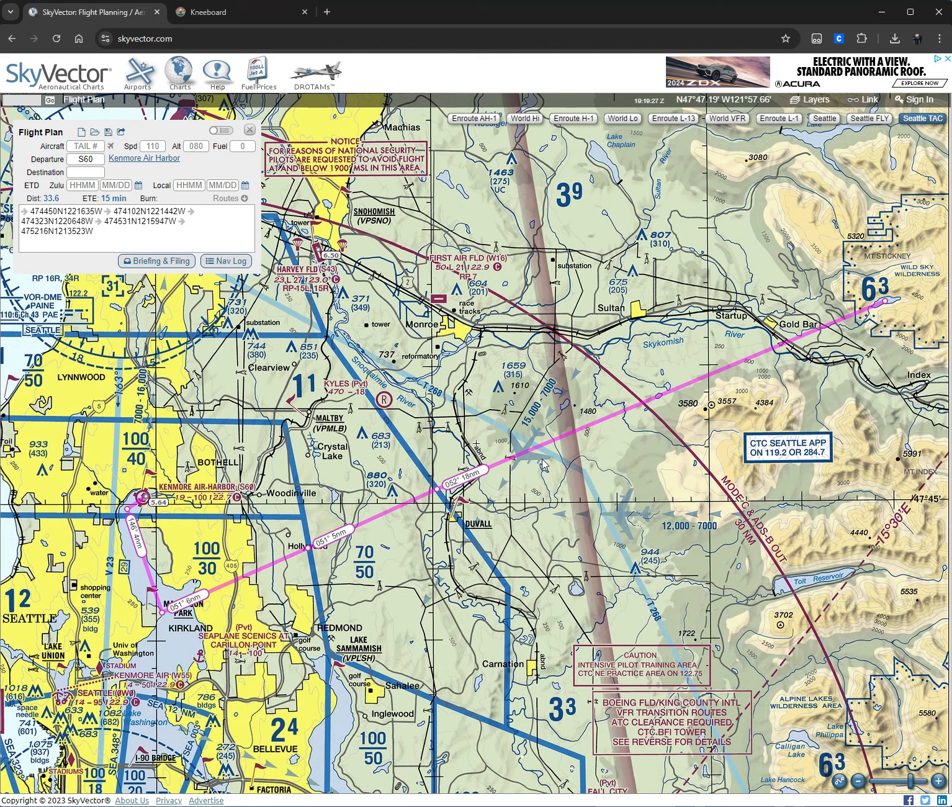
left_click(211, 12)
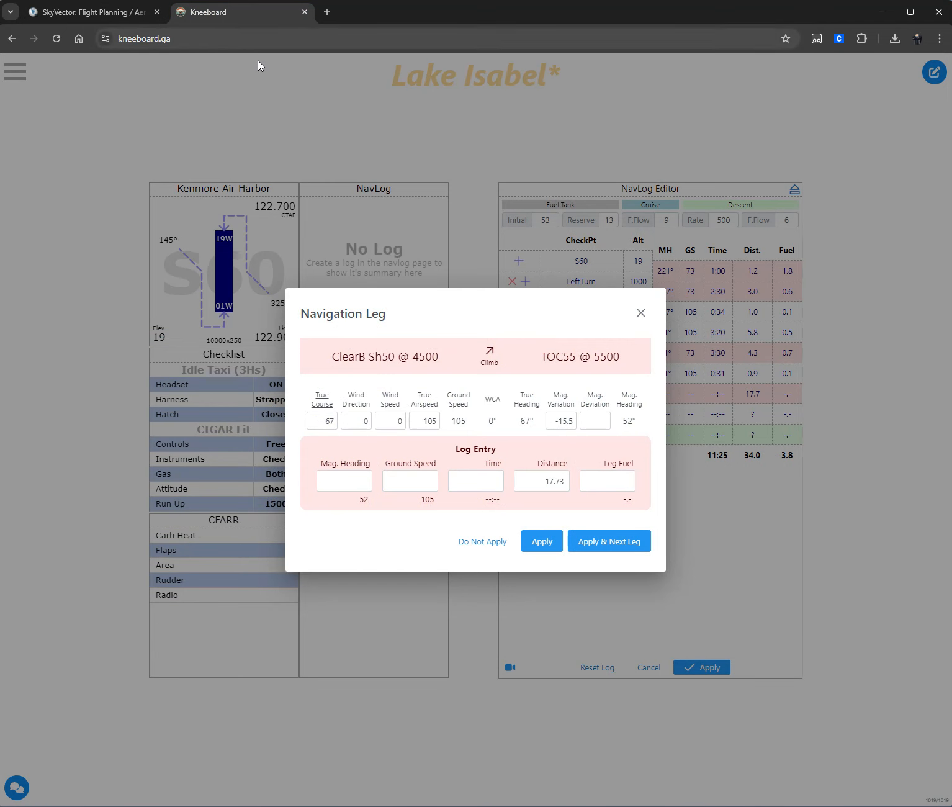
left_click(430, 419)
left_click(365, 501)
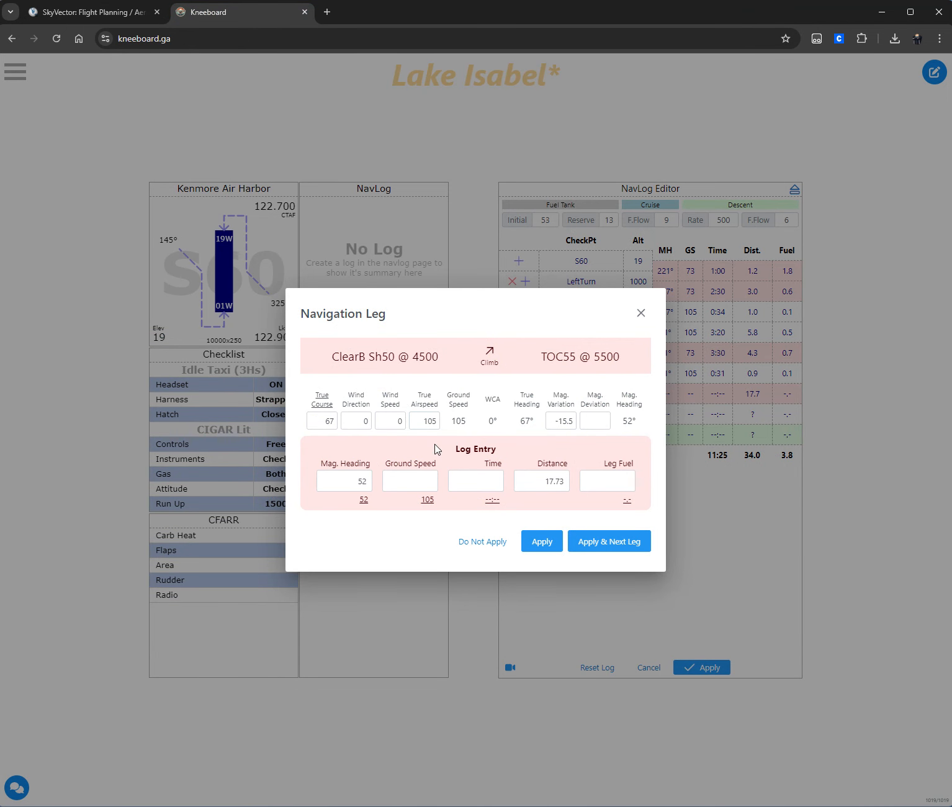
left_click_drag(423, 424, 524, 421)
type("73")
left_click(431, 501)
Set the ClearB Sh50 to TOC55 leg's time to 2, copy its original distance, and replace the distance with the calculated 2.4
left_click(479, 481)
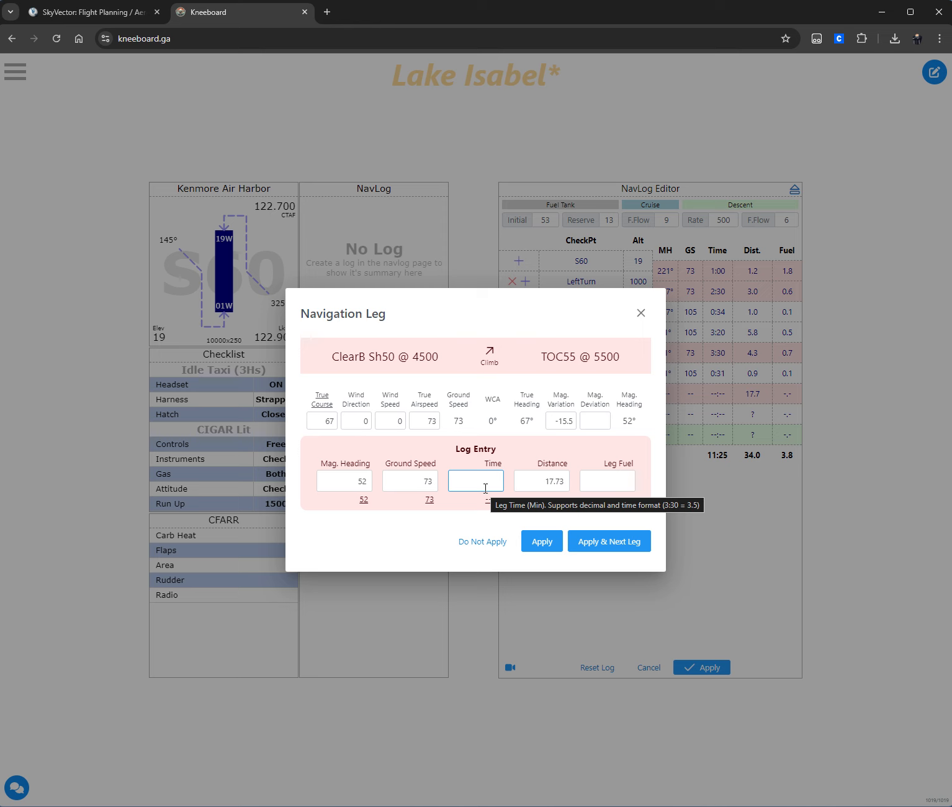
left_click(485, 488)
type("2")
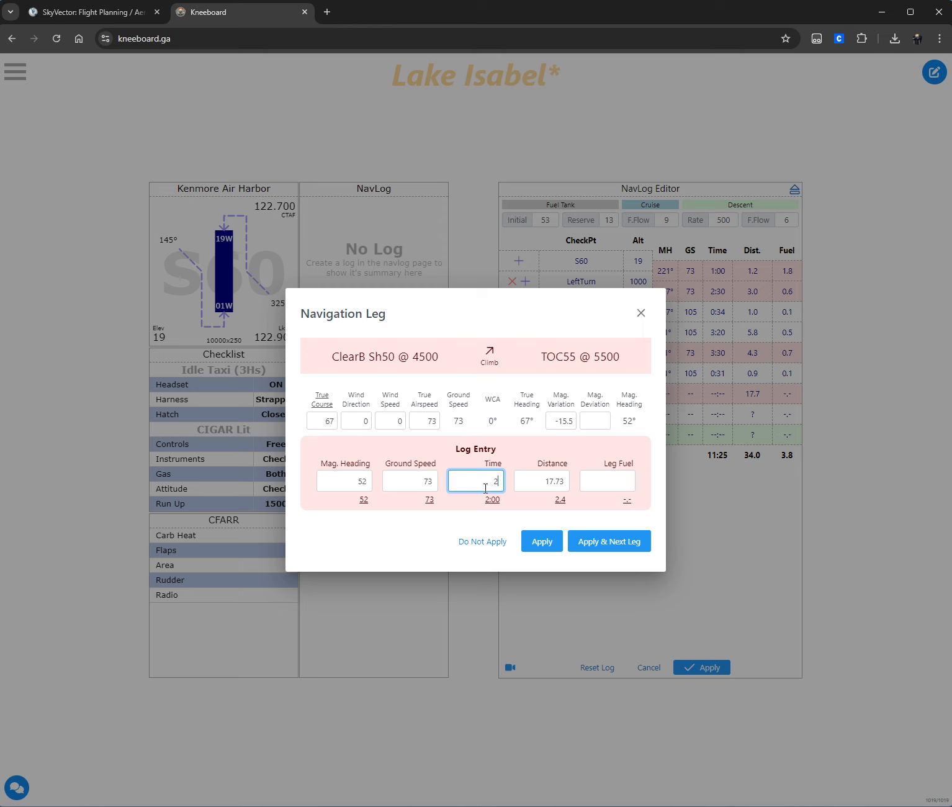
left_click(550, 481)
key("ctrl+c")
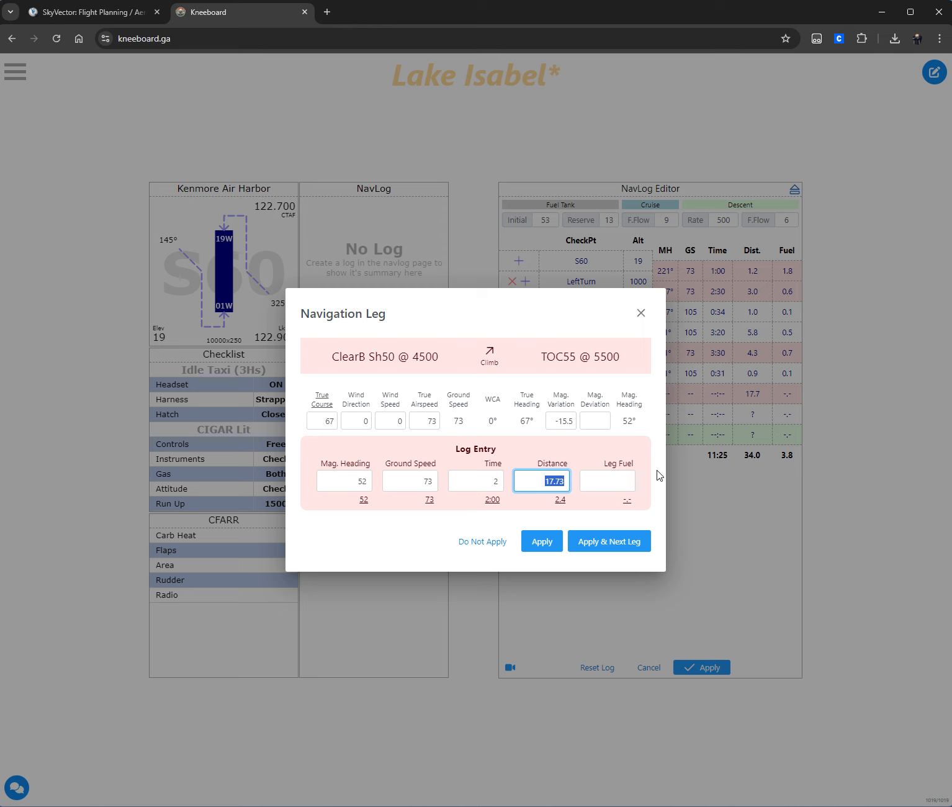
key("BackSpace")
left_click(558, 499)
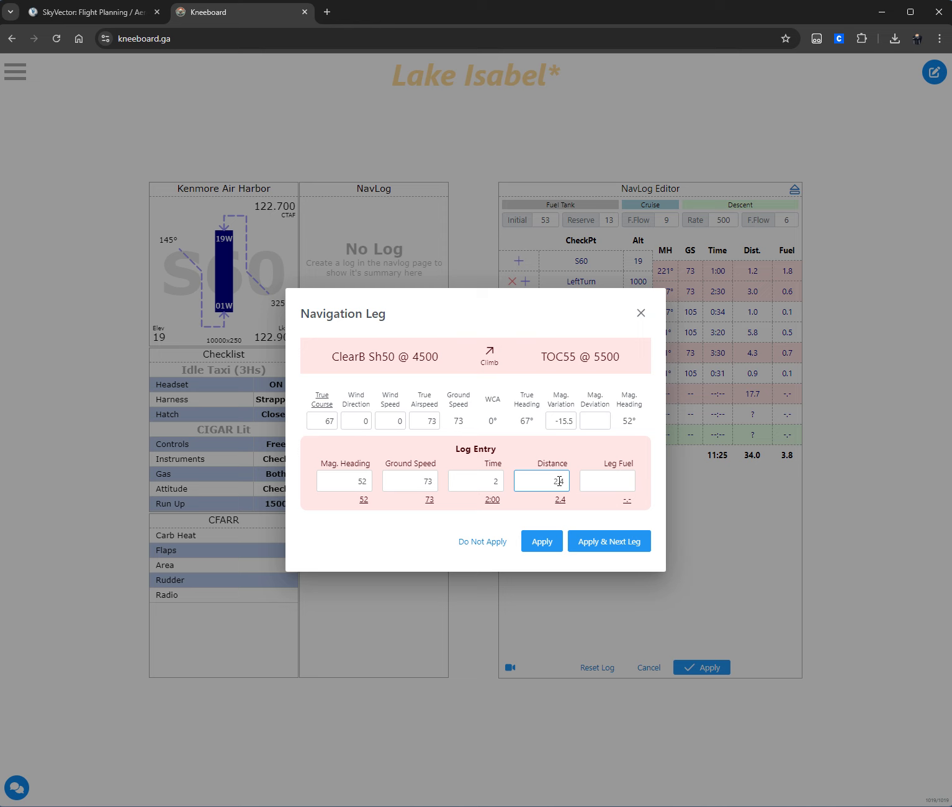
Set the ClearB Sh50 to TOC55 leg's fuel to 2.1-1.7, keep ground speed at the calculated value, and apply the leg
left_click(427, 481)
left_click(428, 500)
left_click(493, 482)
left_click(625, 482)
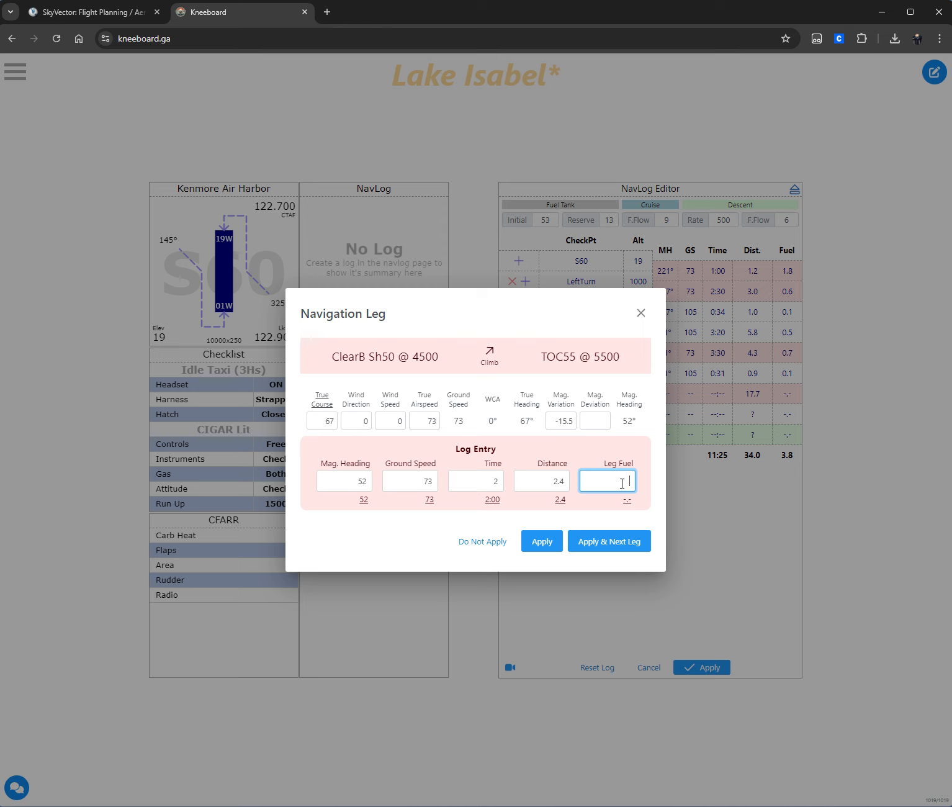
type("2.1-1.7")
left_click(626, 500)
left_click(605, 543)
Set the TOC55 to TOD leg's distance to the copied 17.73 minus 2.4, using the calculated 15.3, and apply the leg
left_click(551, 489)
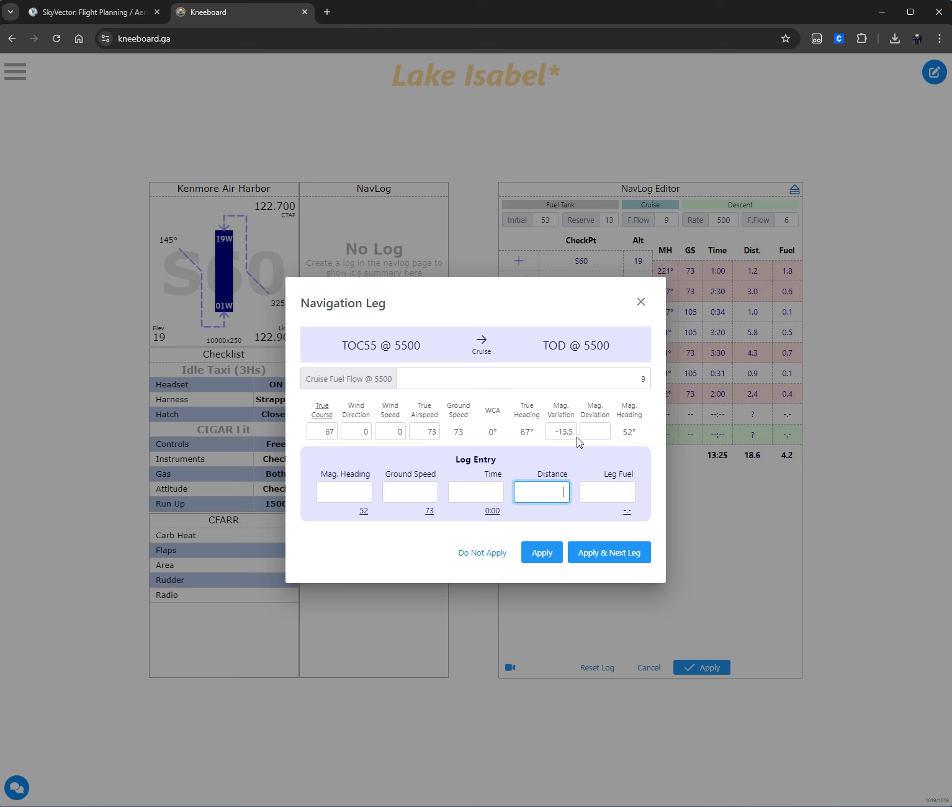
key("ctrl+v")
type("-2.4")
left_click(558, 511)
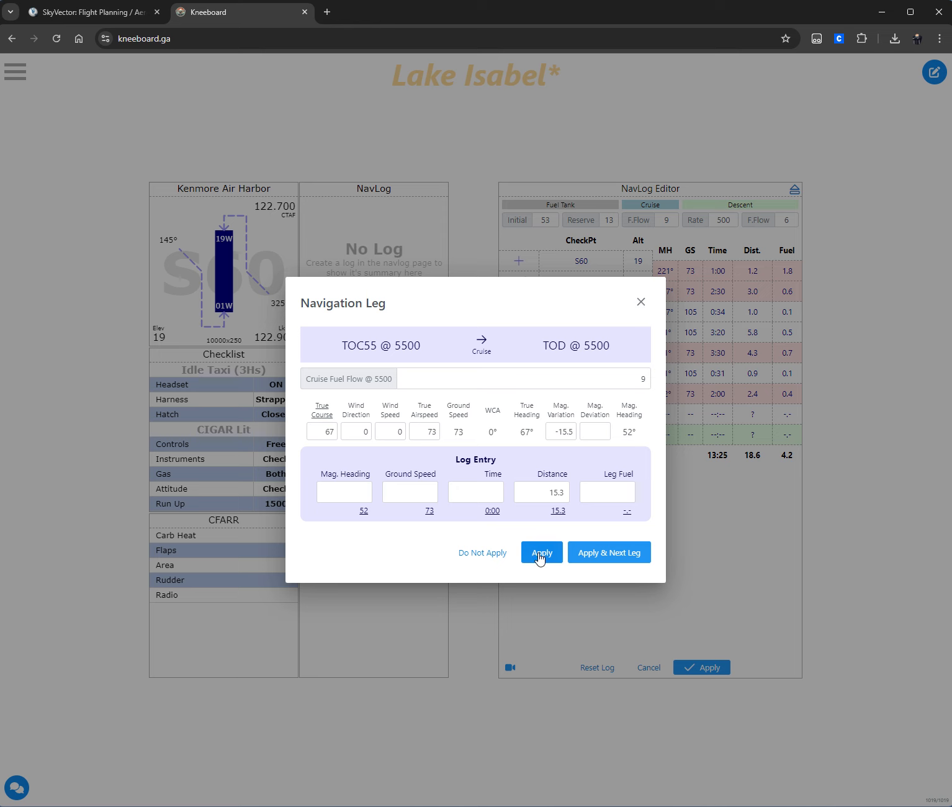
left_click(604, 559)
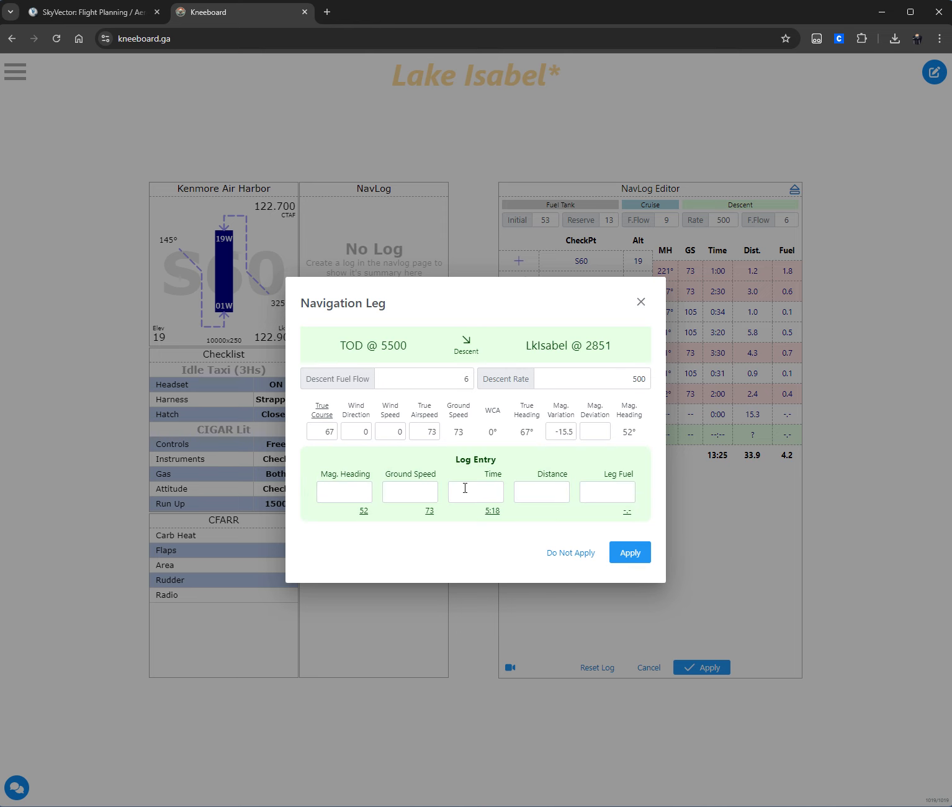
For the TOD to LkIsabel descent leg, set the true airspeed to 105 and use the calculated magnetic heading and ground speed
left_click(356, 492)
left_click(364, 512)
left_click(424, 432)
double_click(424, 431)
type("105")
left_click(425, 512)
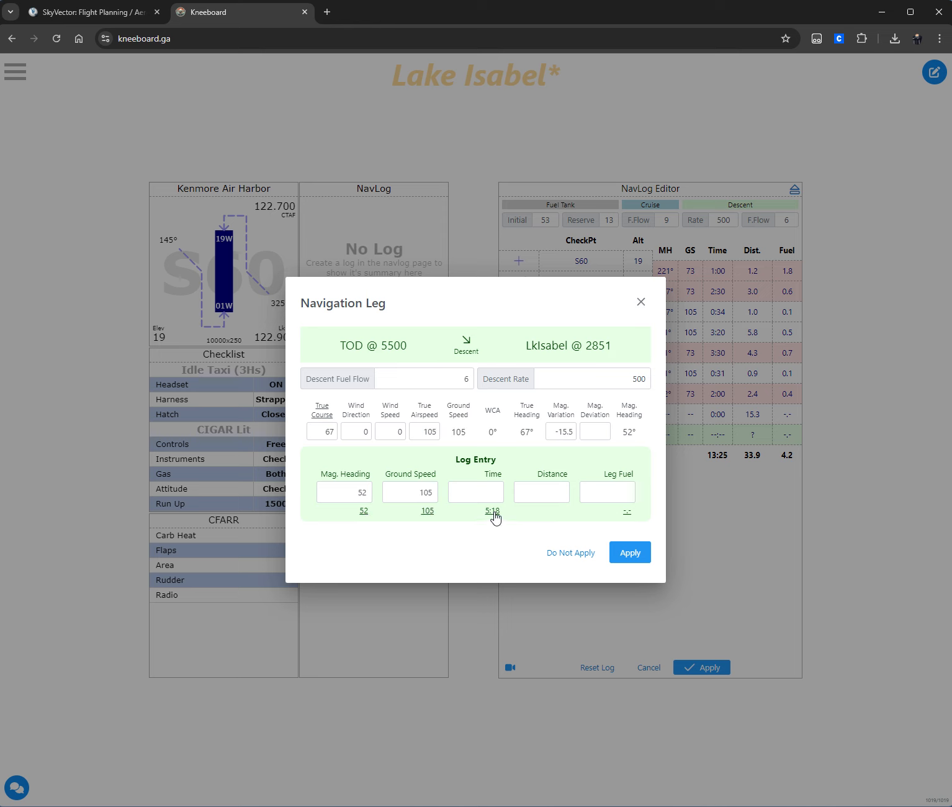